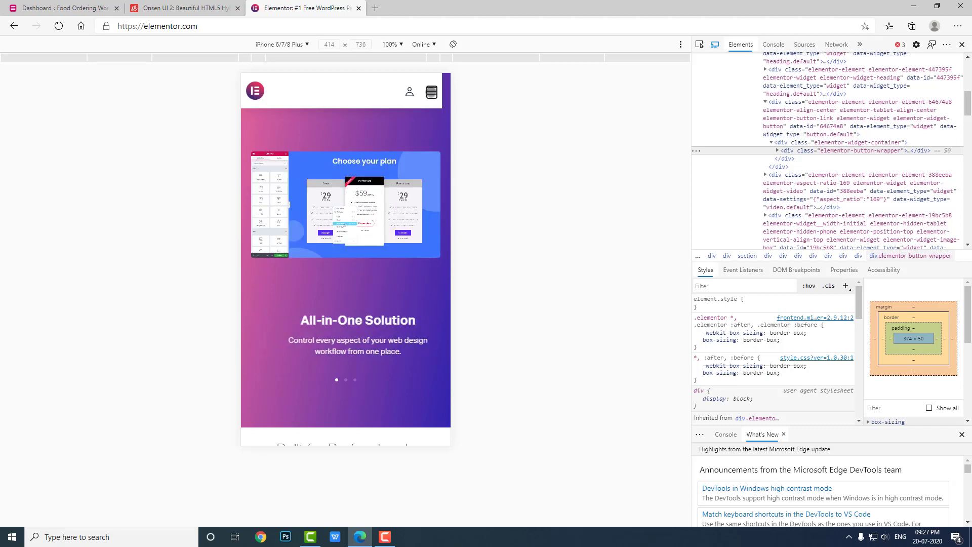
Compare the Onsen UI page with Elementor's mobile view, and open the Pricing page through the site's mobile navigation
click(191, 5)
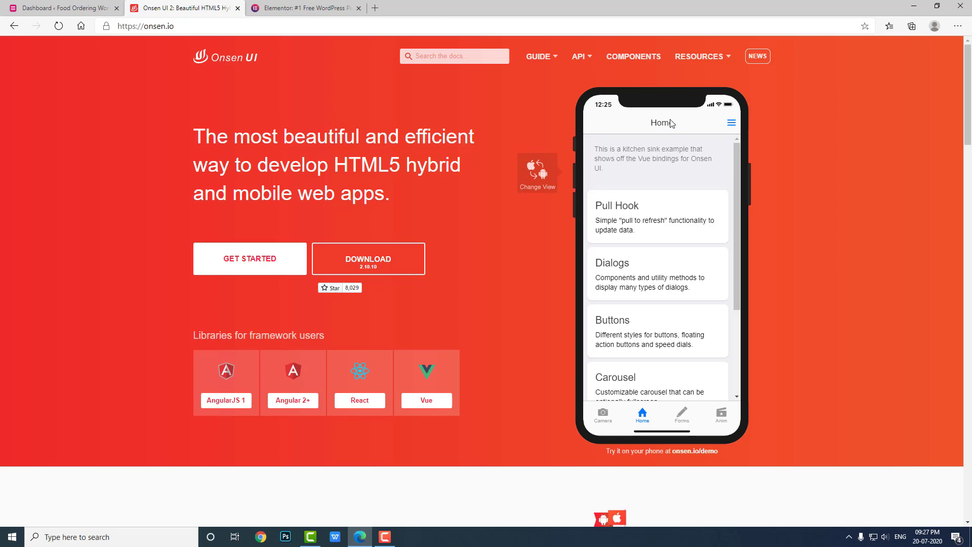
click(304, 8)
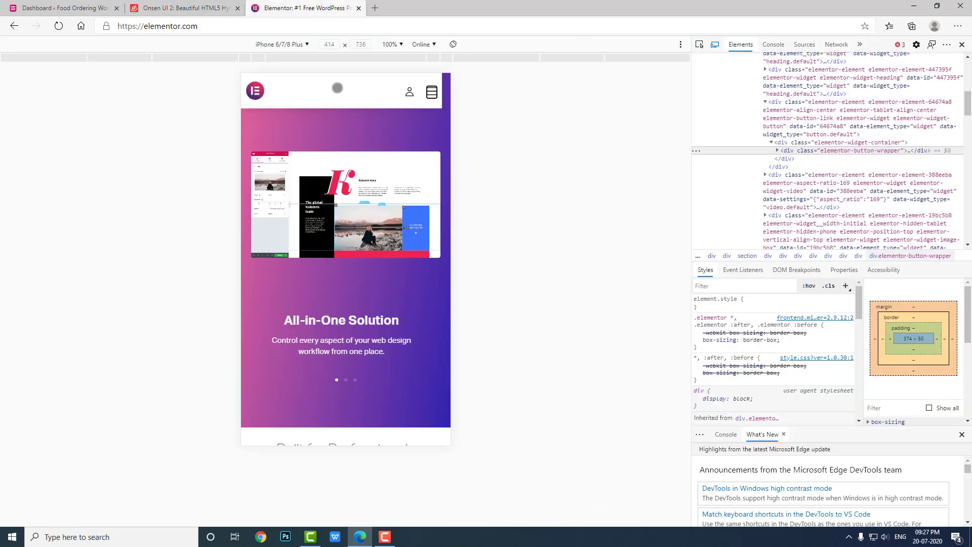
click(426, 91)
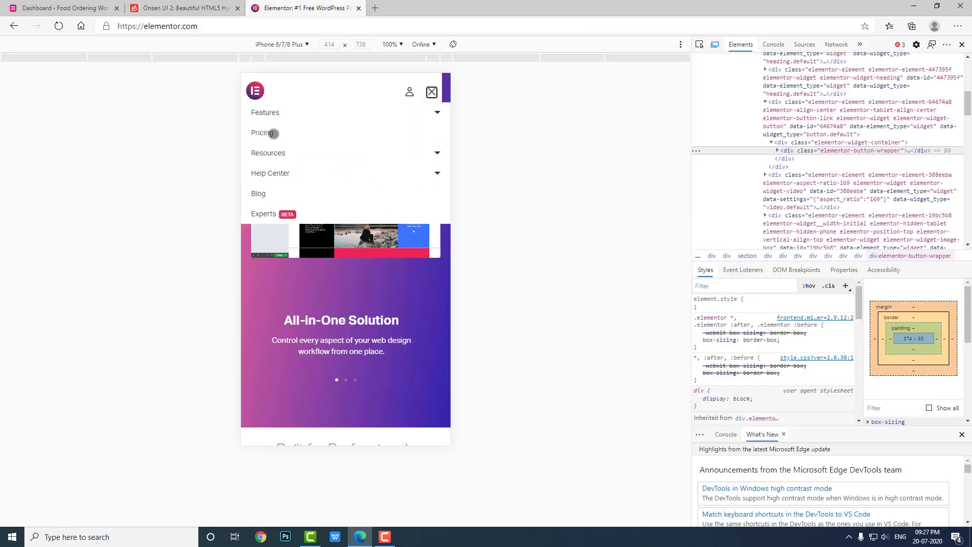
click(273, 134)
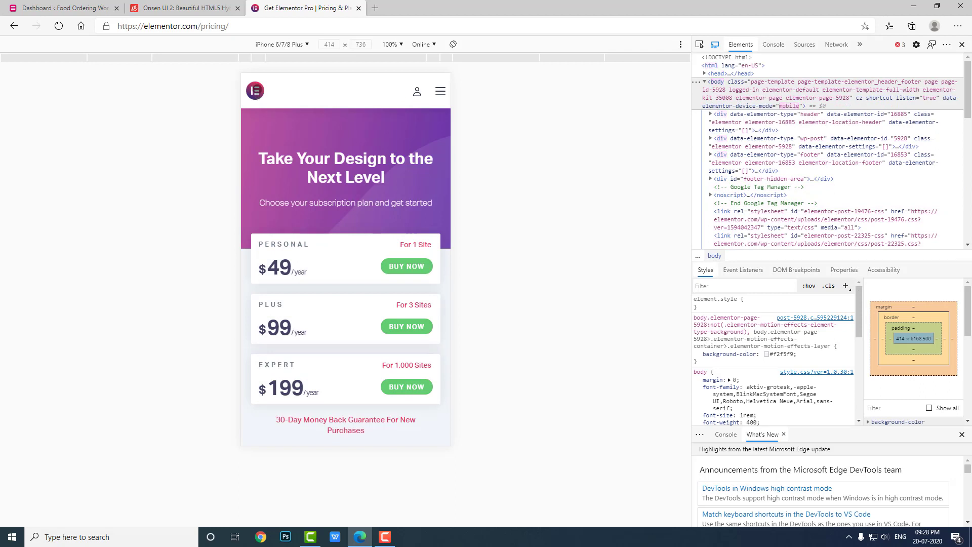
Examine the Onsen UI phone demo, including its Pull Hook example and the Camera, Home, Forms and Anim sections
click(185, 8)
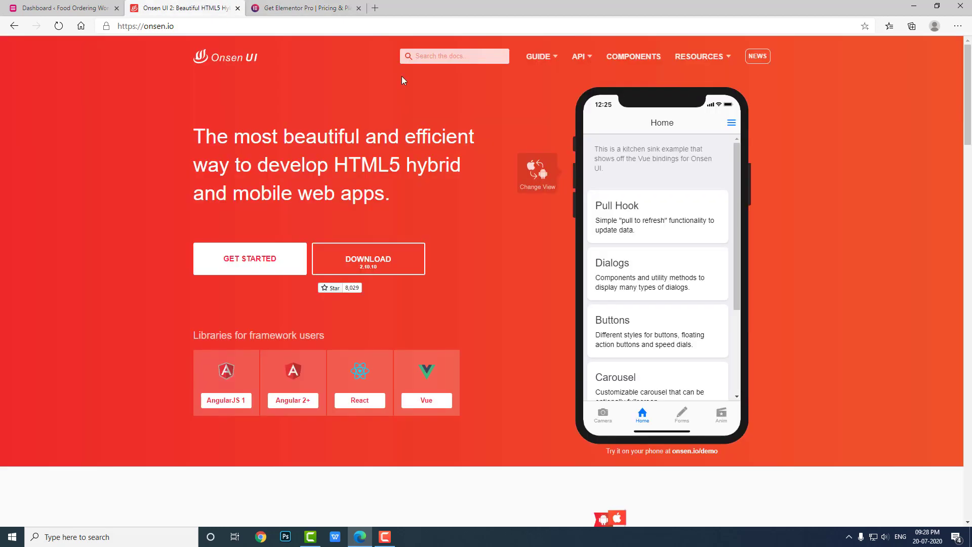
click(622, 227)
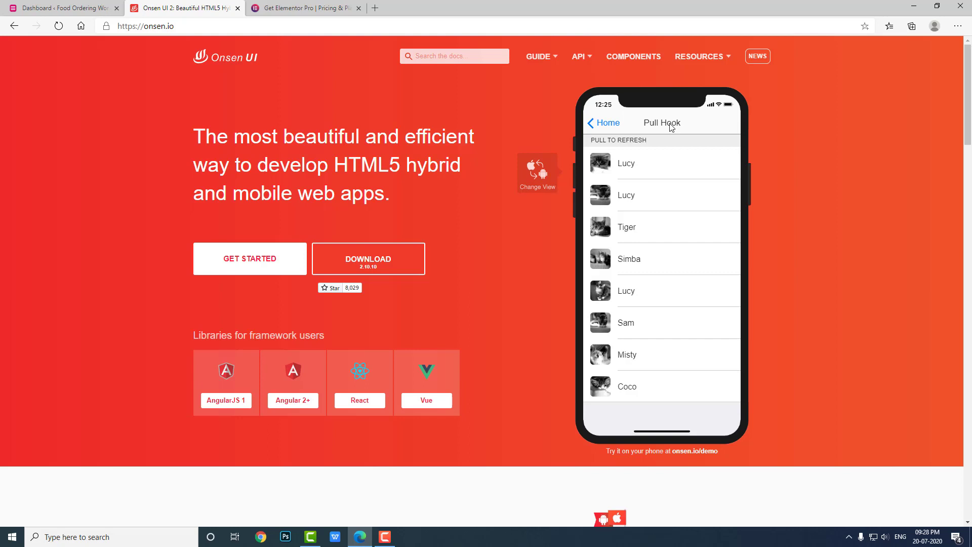
click(593, 124)
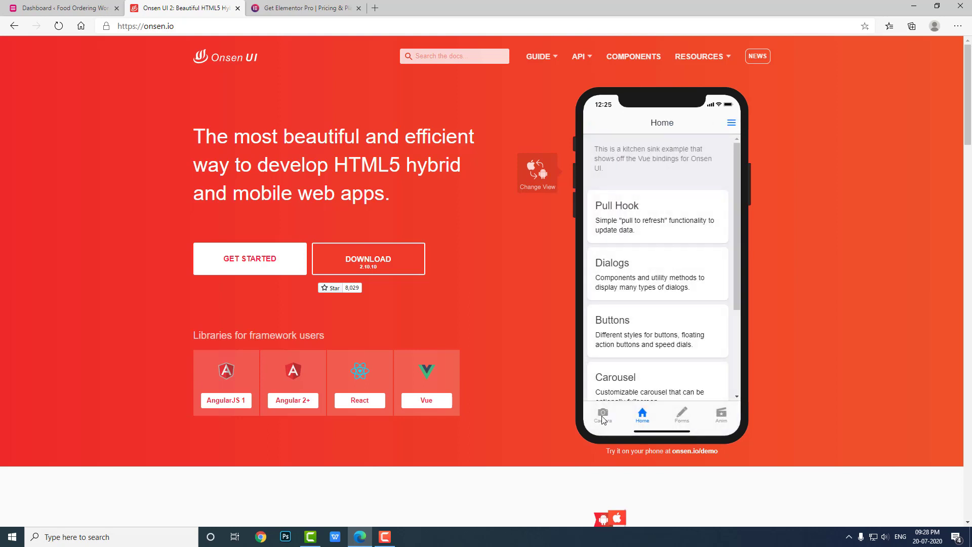
click(603, 414)
click(642, 412)
click(675, 418)
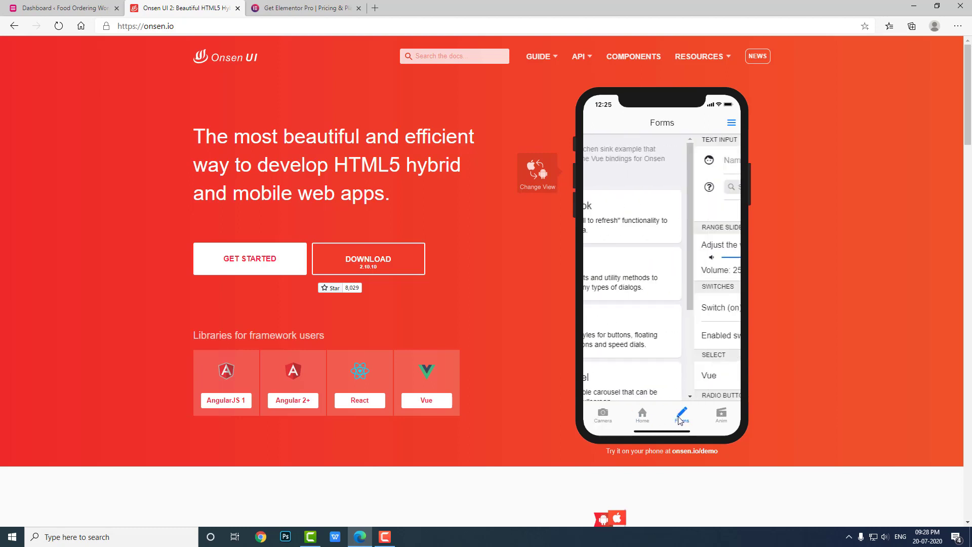
click(721, 414)
click(614, 424)
click(644, 417)
click(688, 419)
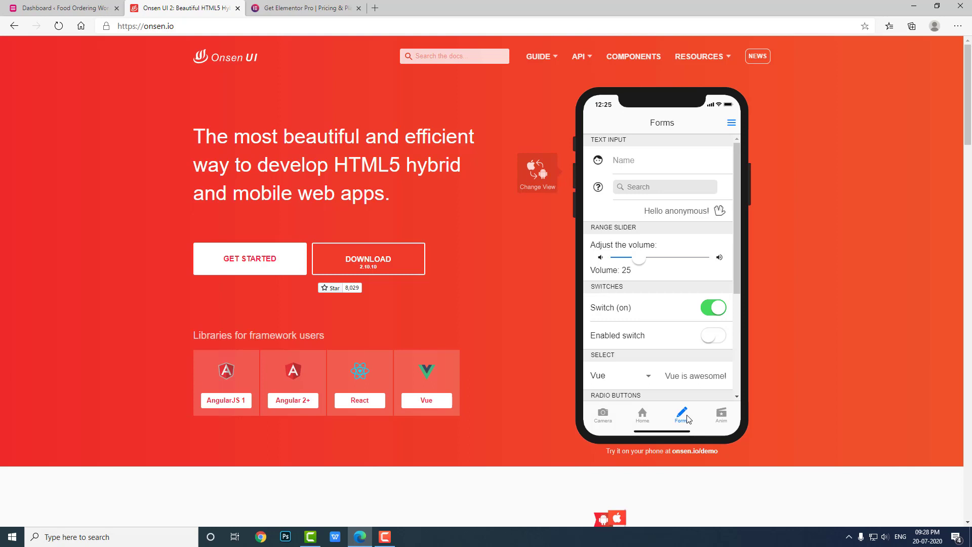
scroll(673, 334, down, 2)
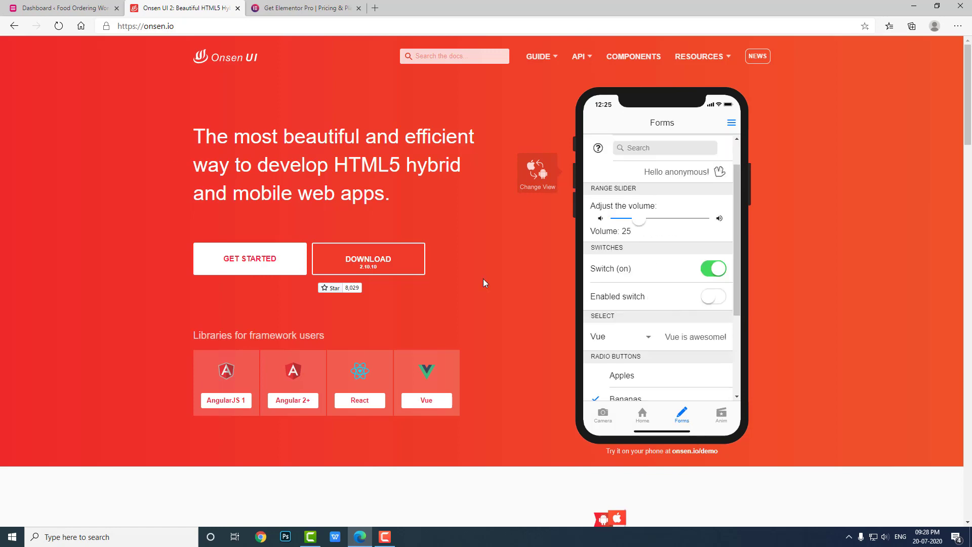
Review the WordPress site's installed plugins in a separate tab and its installed themes in the original tab
click(43, 5)
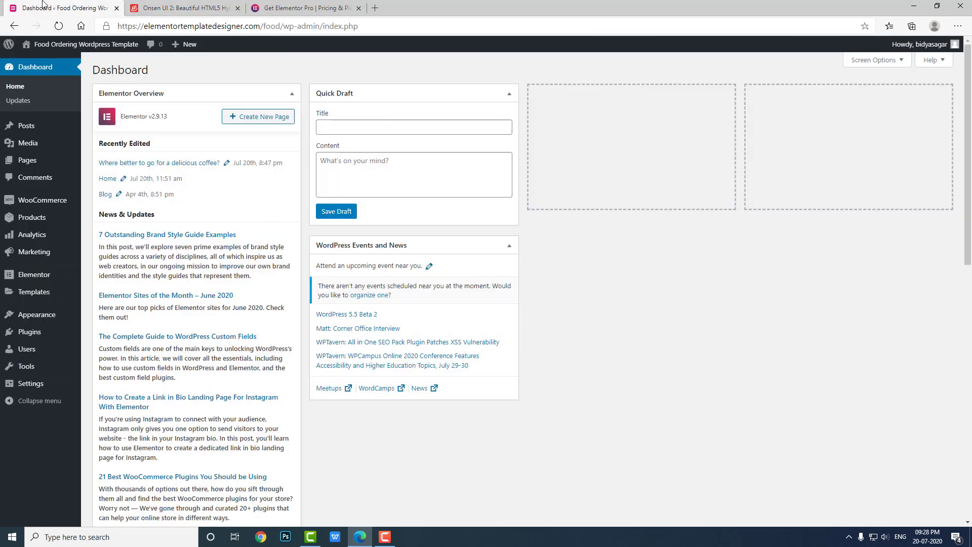
right_click(41, 332)
click(71, 338)
click(175, 7)
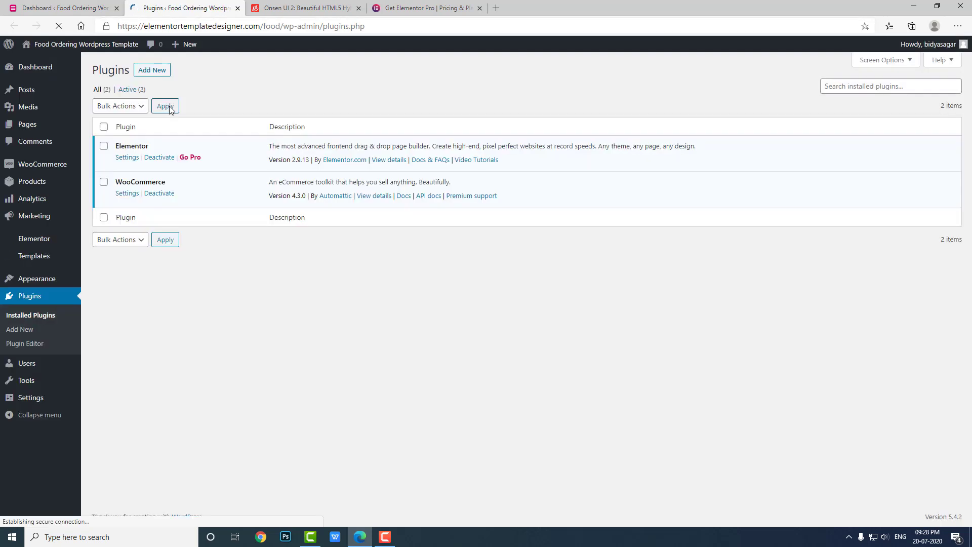
click(66, 7)
mouse_move(44, 326)
click(99, 316)
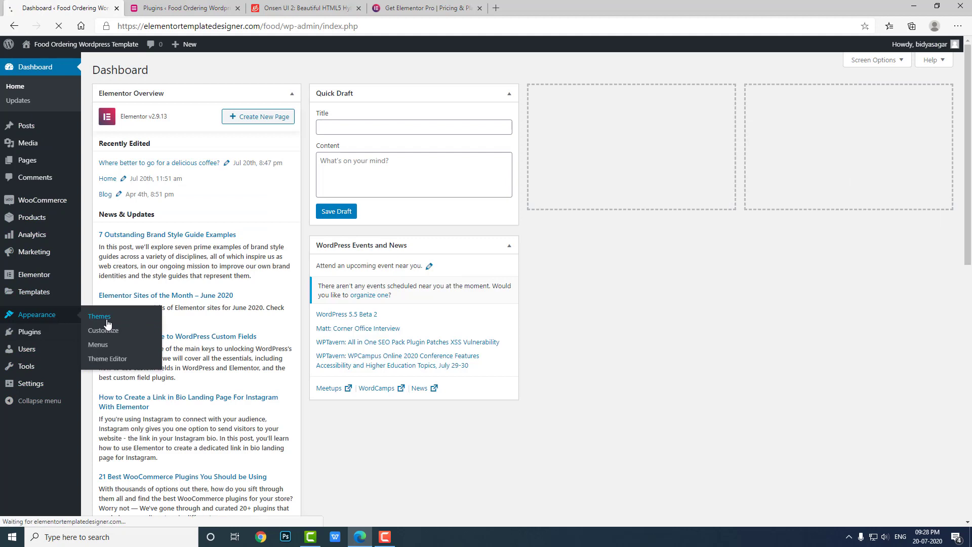
mouse_move(185, 139)
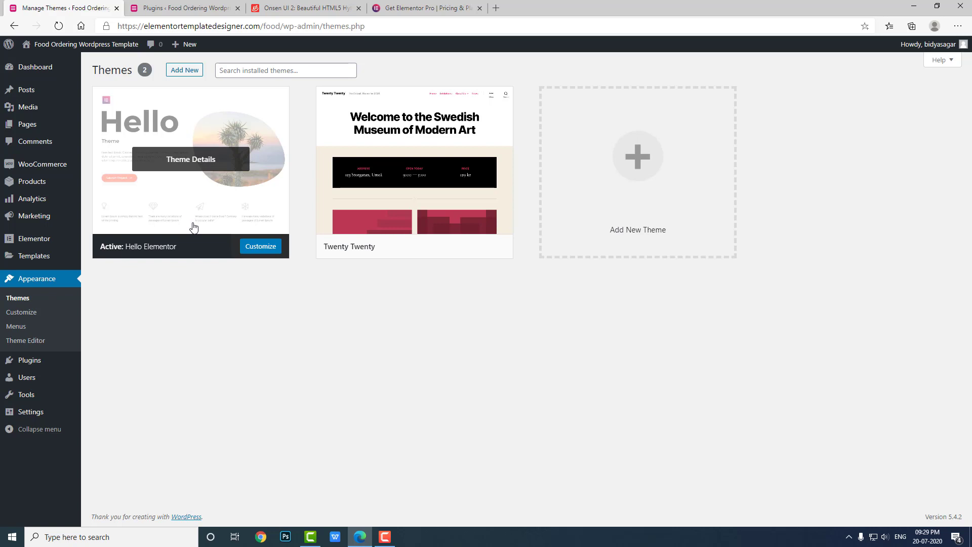
Search for new plugins with "elementor header", and install and activate Elementor – Header, Footer & Blocks Template
mouse_move(22, 363)
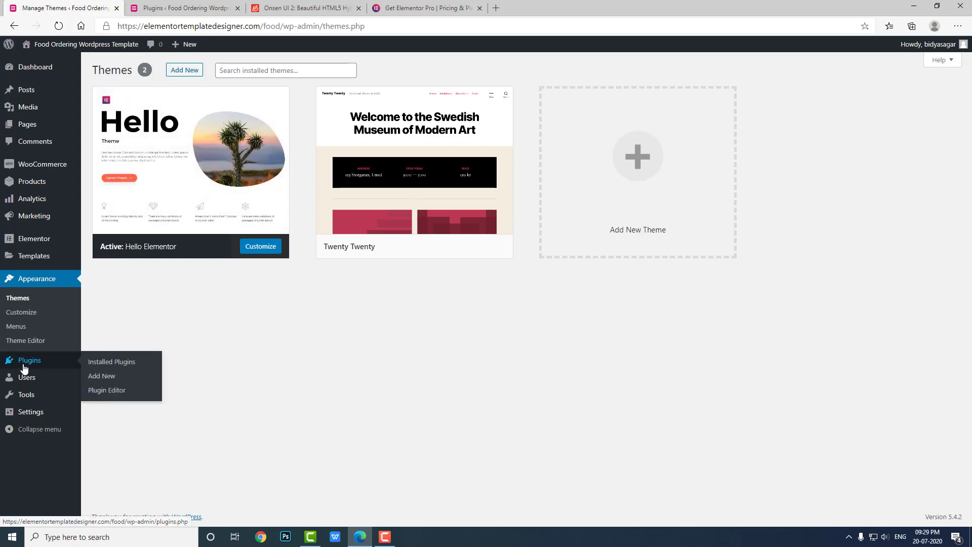
click(114, 378)
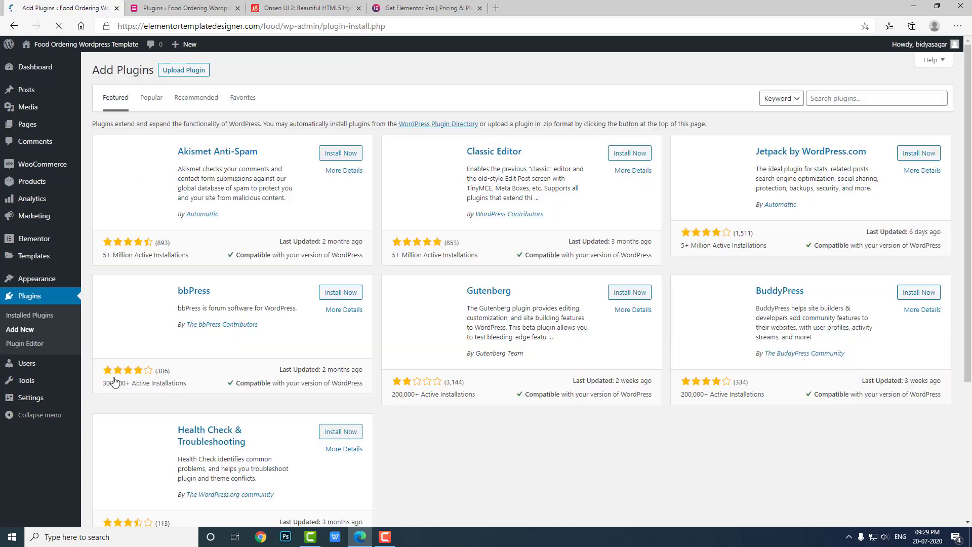
click(822, 101)
text(elementor header)
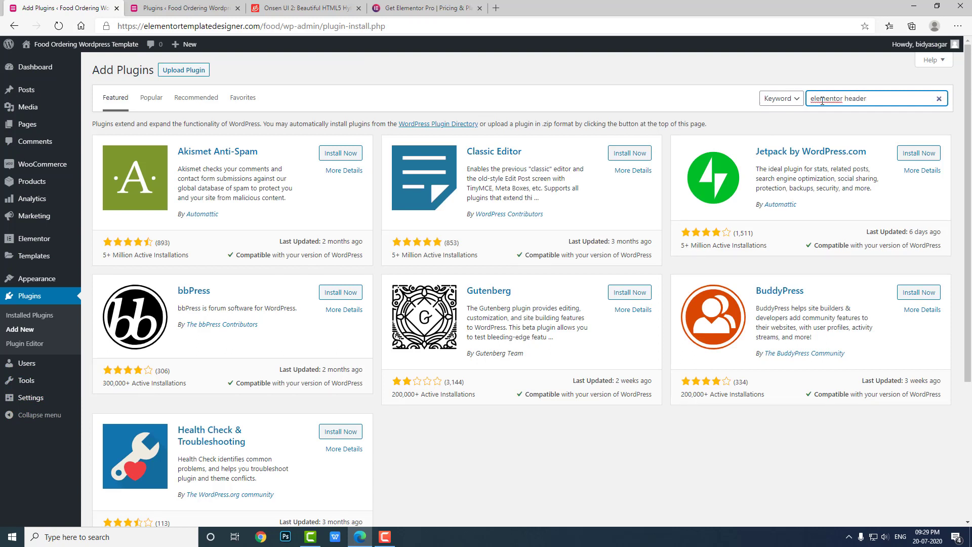
key(Return)
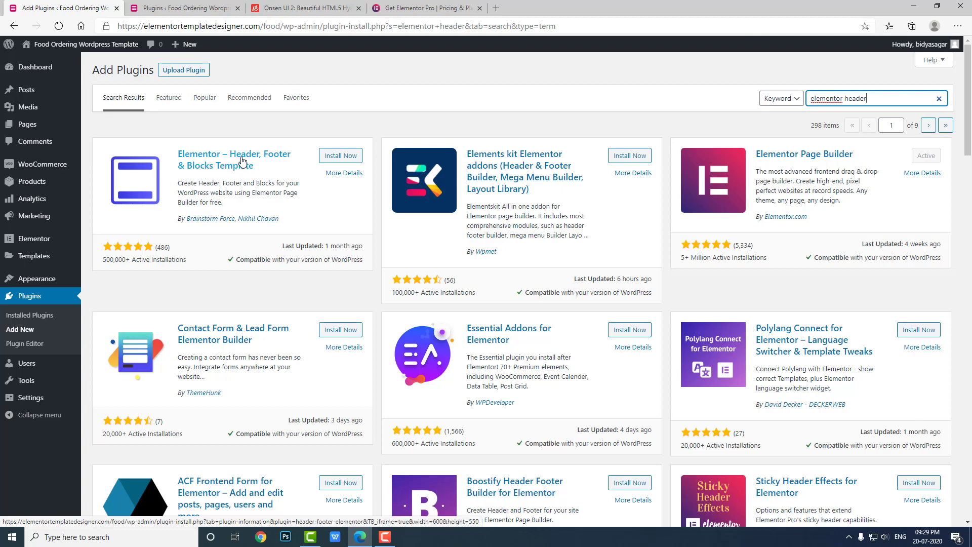
click(347, 157)
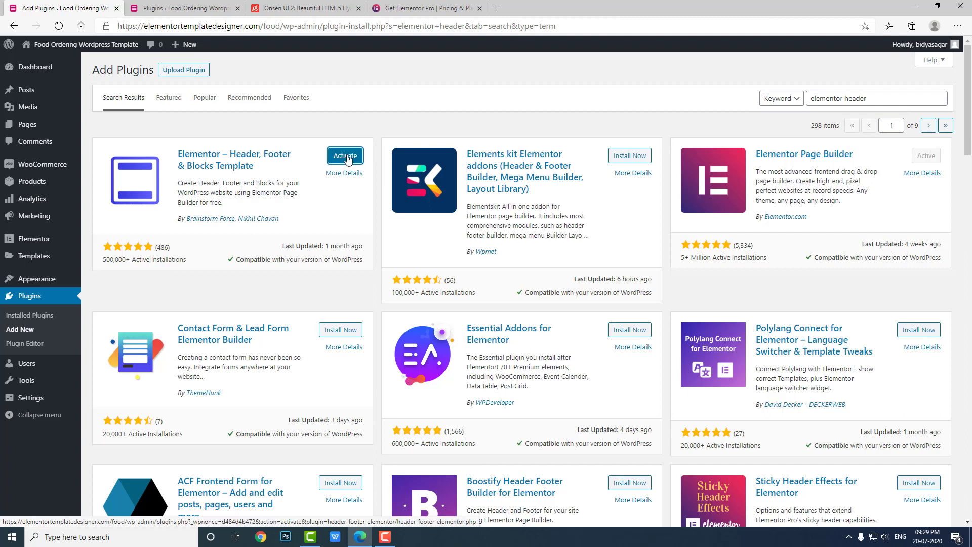
click(346, 156)
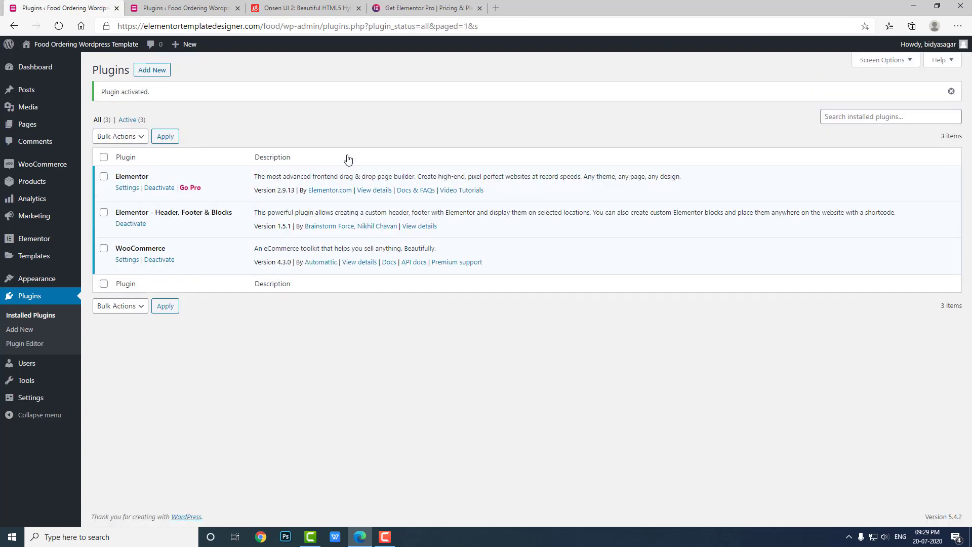
Make sure the Elementor - Header Footer & Blocks Template post type is enabled in Elementor's general settings and save the changes
mouse_move(34, 241)
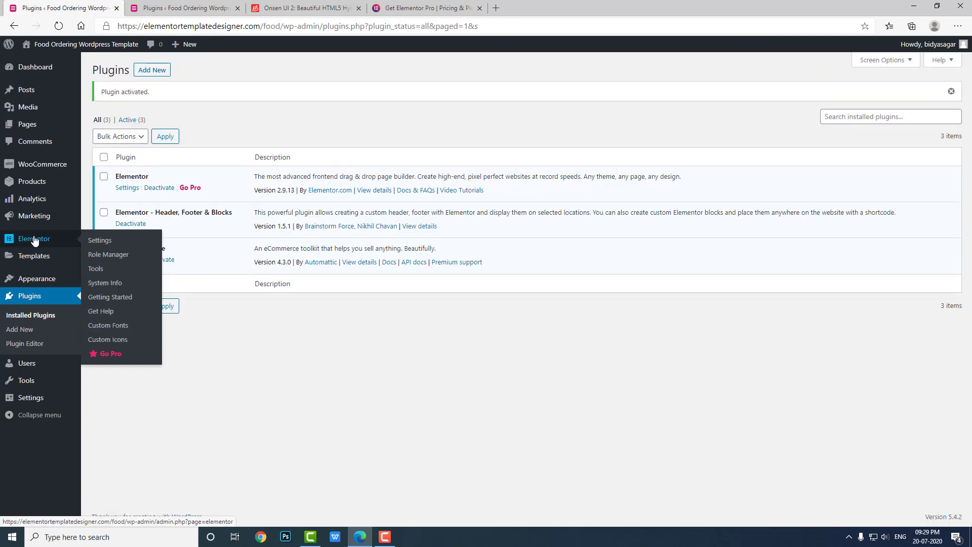
click(104, 242)
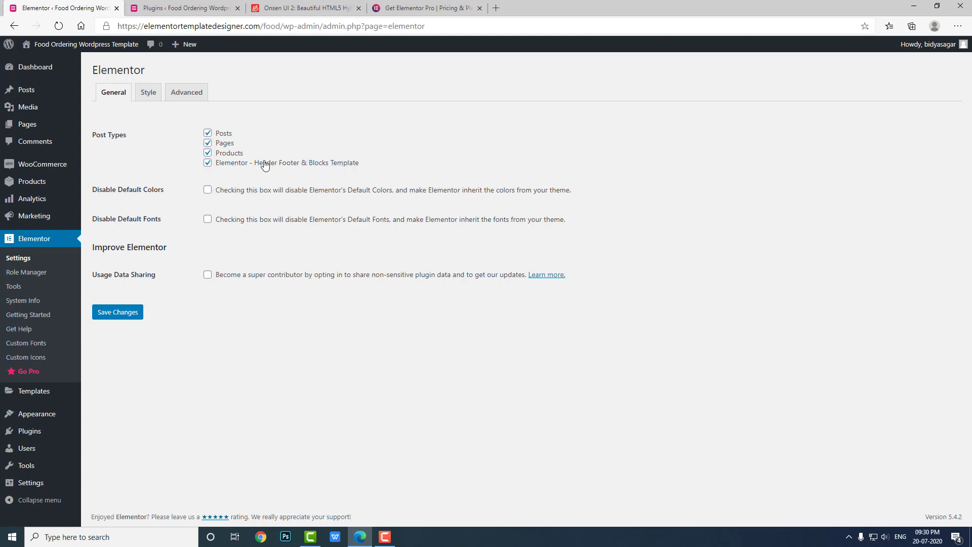
click(213, 167)
click(211, 166)
click(115, 314)
Add a new Header Footer & Blocks template titled "Header" and set its type of template to Header
mouse_move(46, 425)
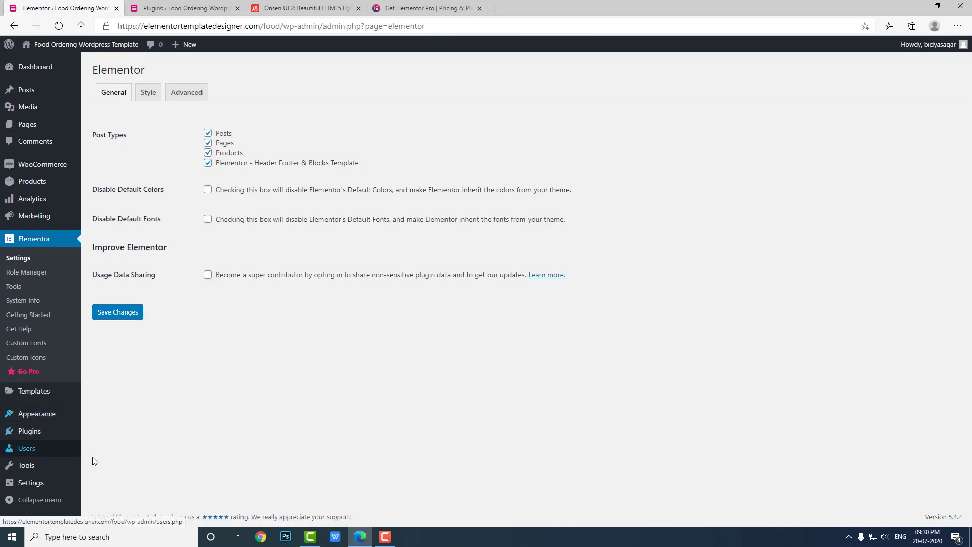
click(101, 457)
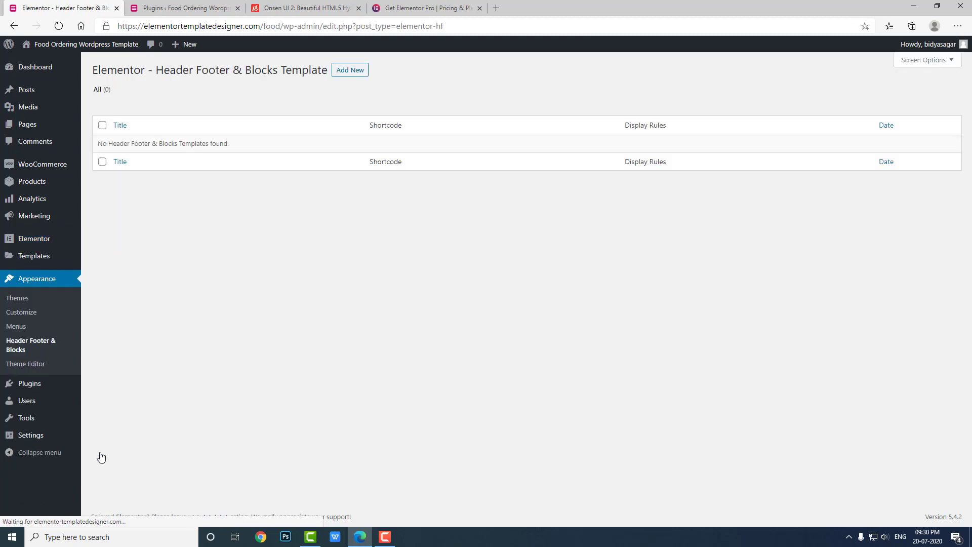
click(357, 72)
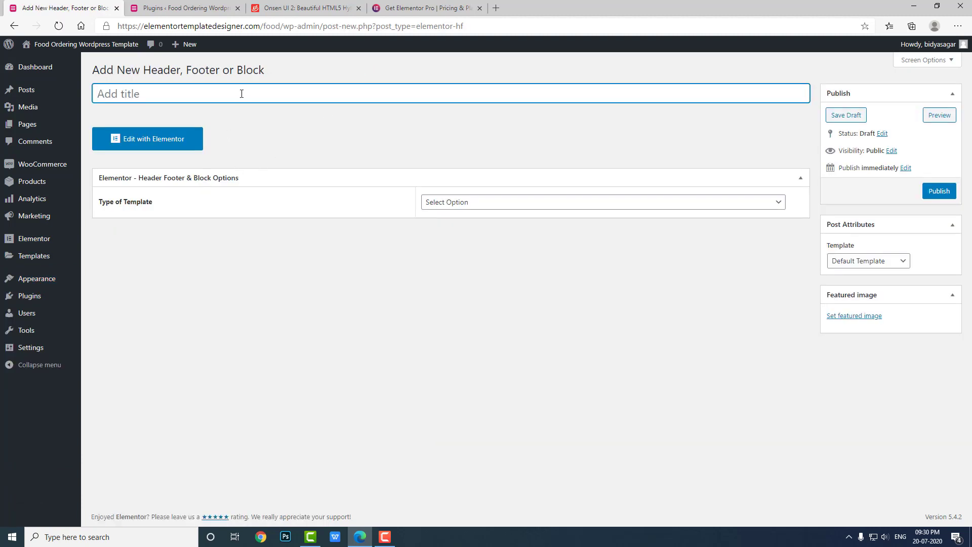
text(Header)
click(503, 203)
click(507, 236)
click(506, 204)
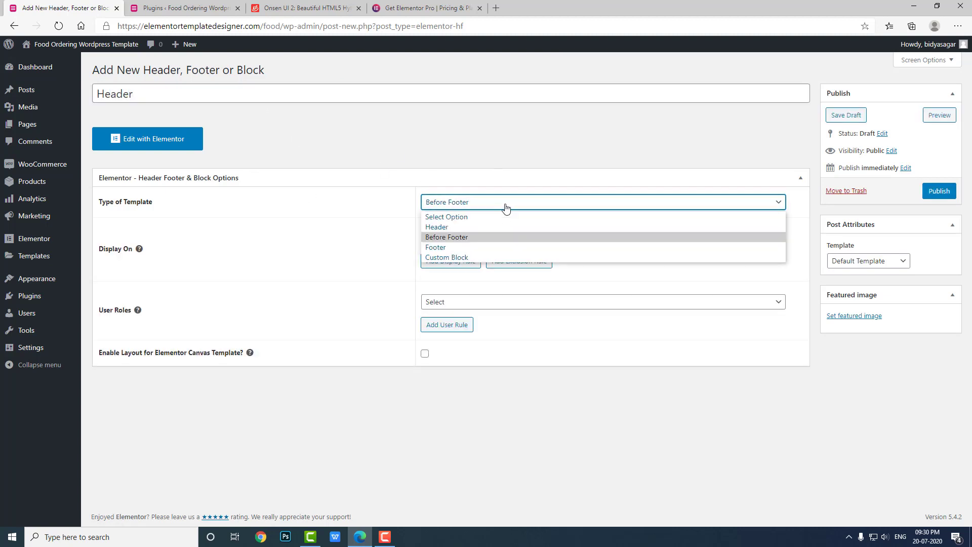
click(503, 228)
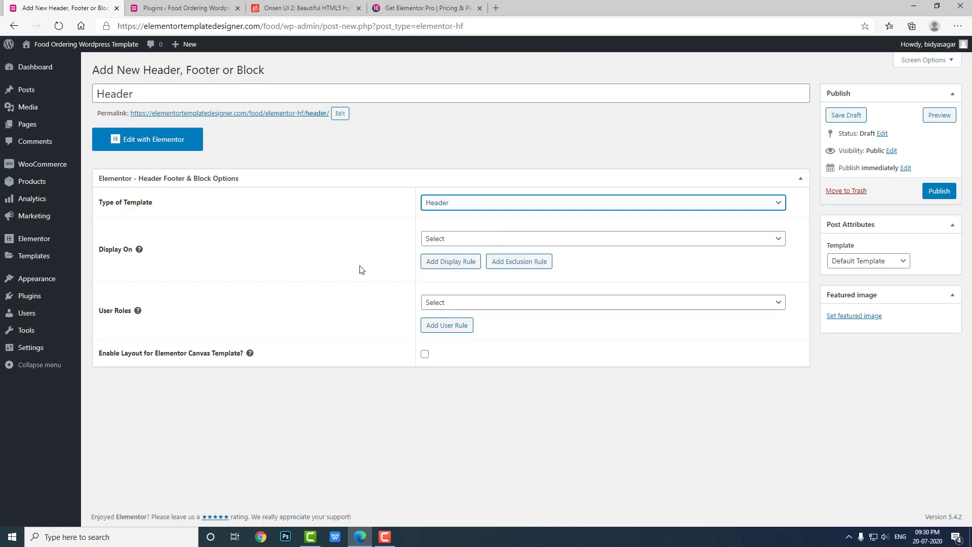
Set the header template to display on the Entire Website and for All user roles
click(506, 237)
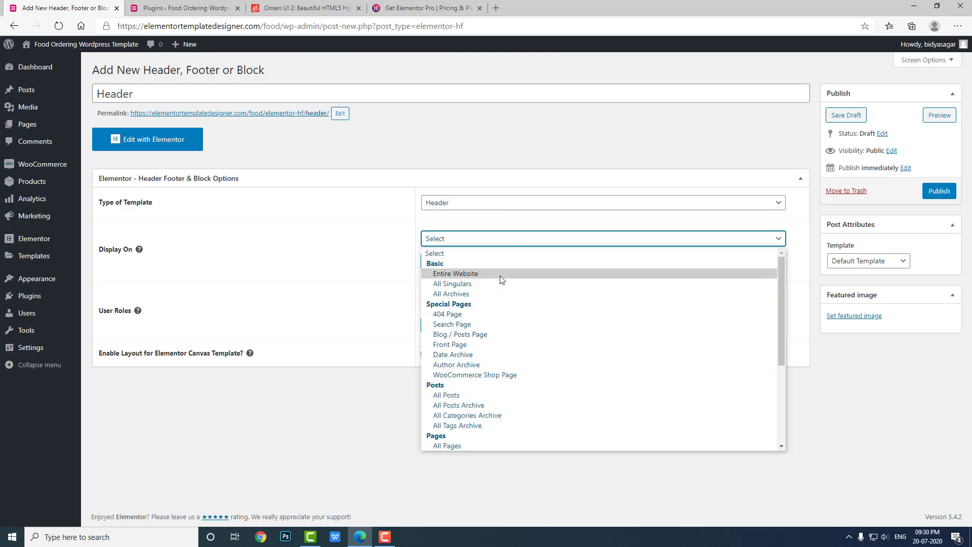
click(408, 298)
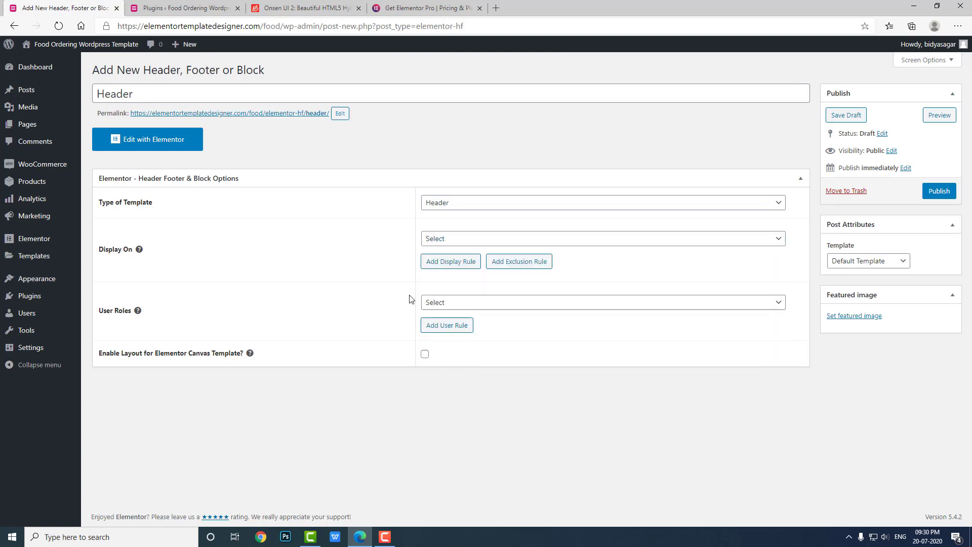
click(497, 242)
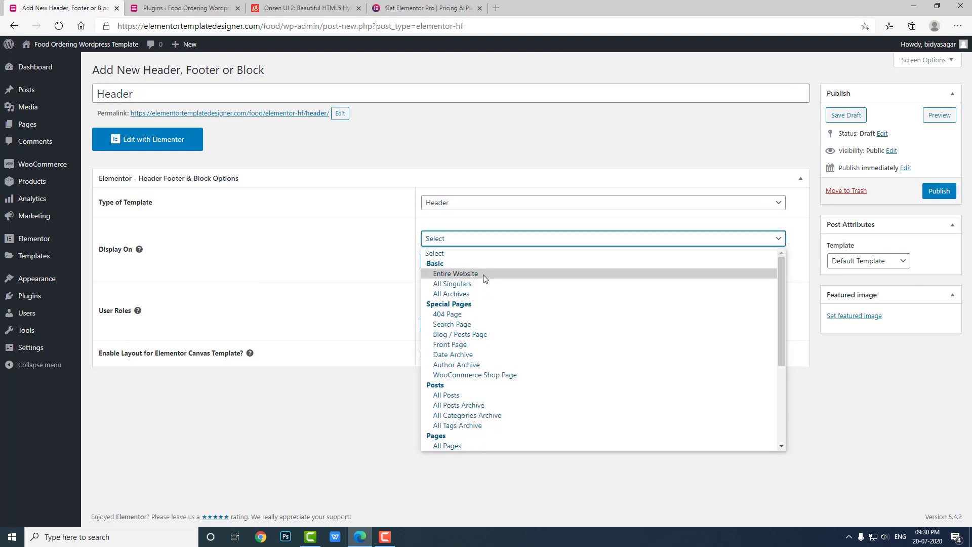
scroll(490, 354, down, 3)
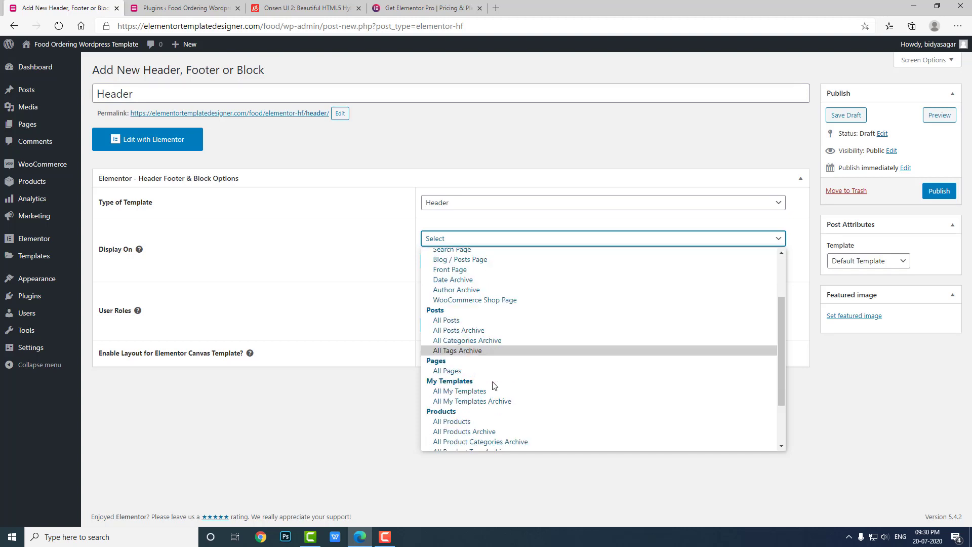
scroll(490, 415, down, 1)
scroll(490, 414, up, 5)
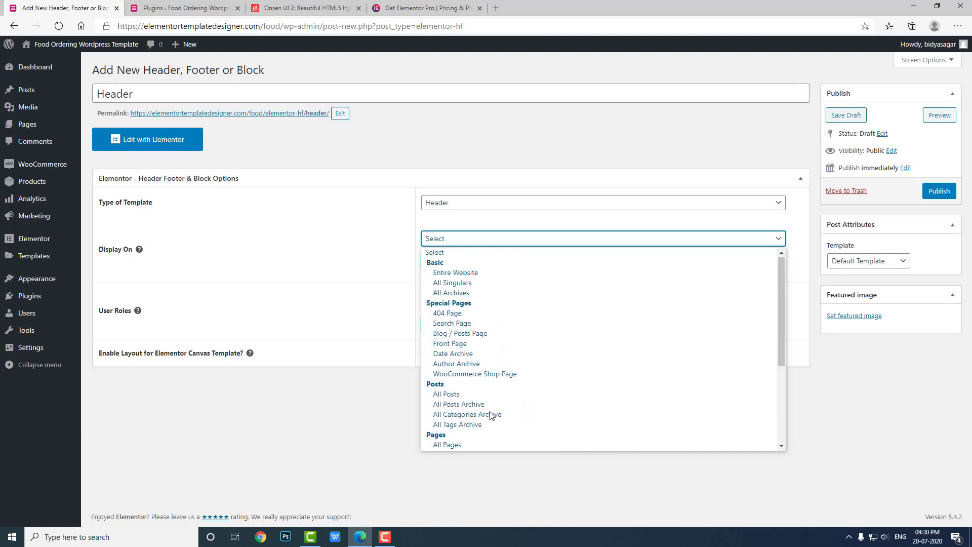
click(482, 273)
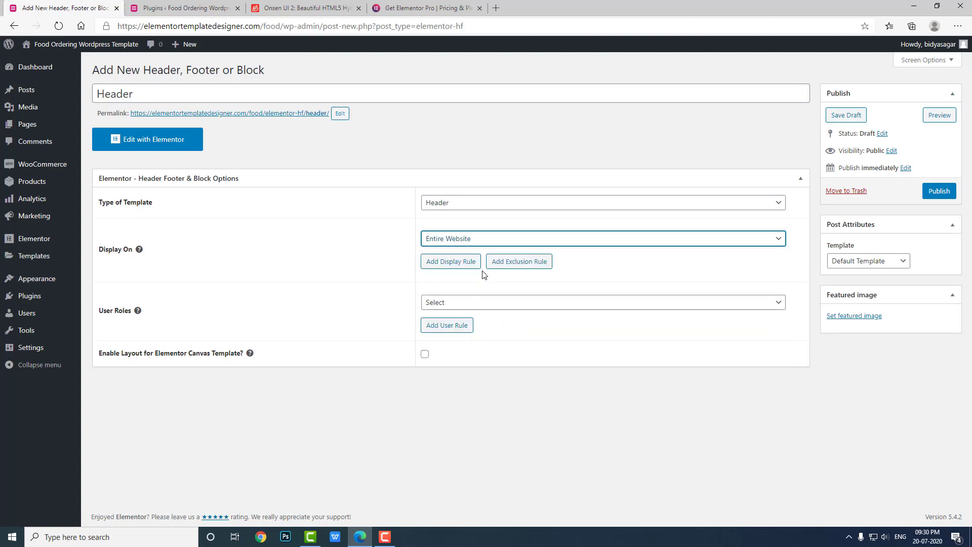
click(474, 298)
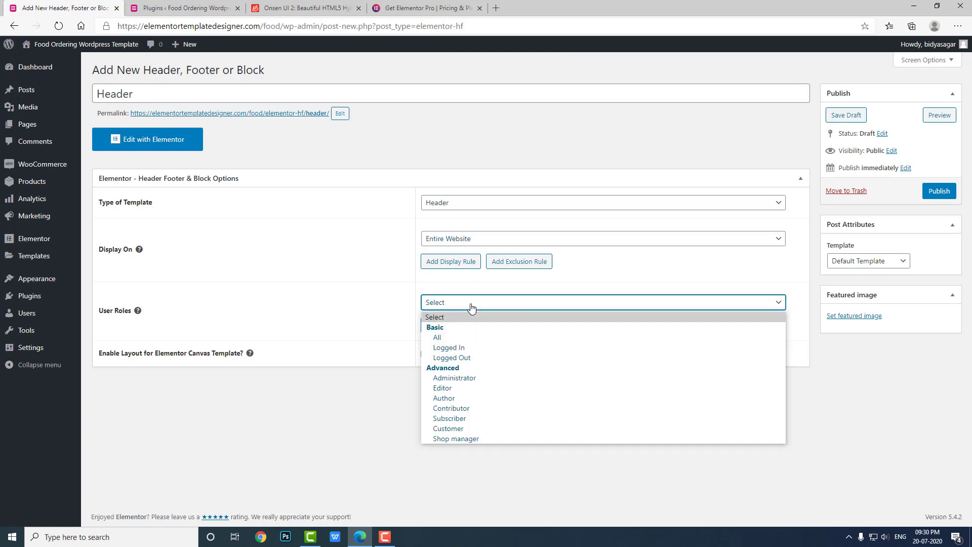
click(469, 336)
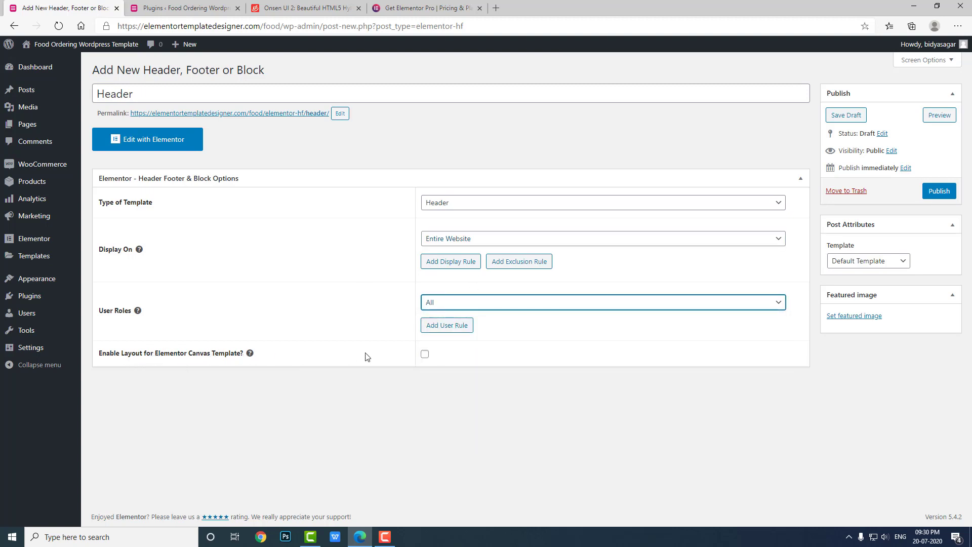
Enable the layout for the Elementor Canvas Template and publish the header template
click(425, 354)
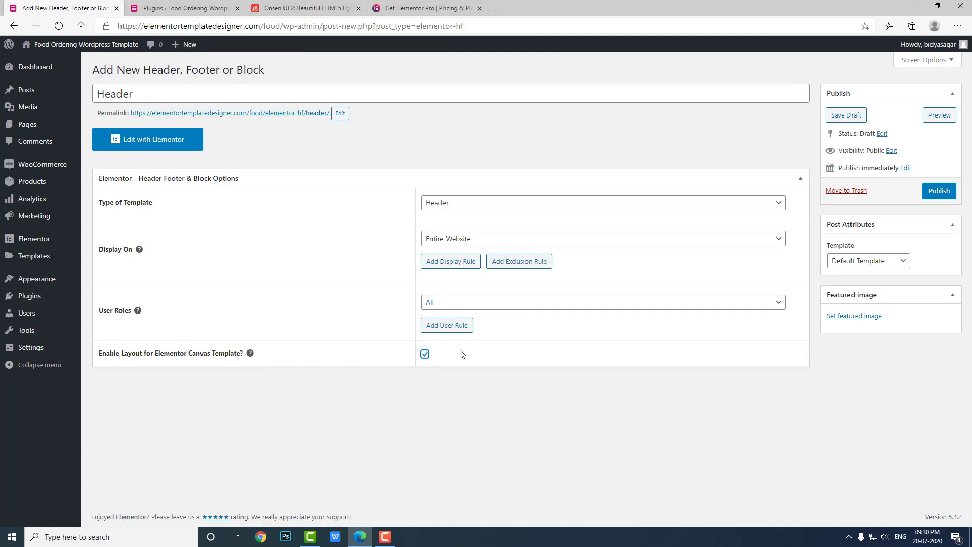
click(947, 195)
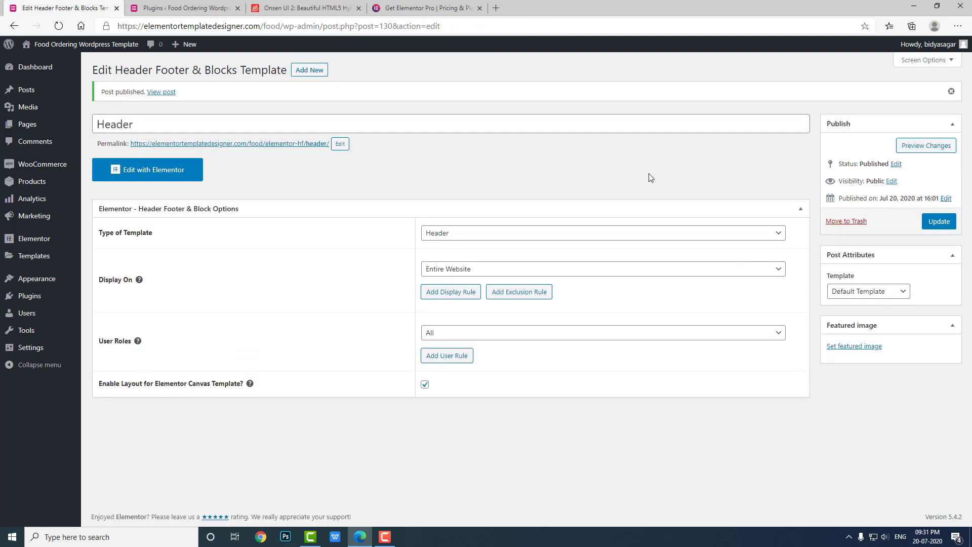
Edit the header template with Elementor and add a two-column section with a wide first column and a narrow second column
click(195, 178)
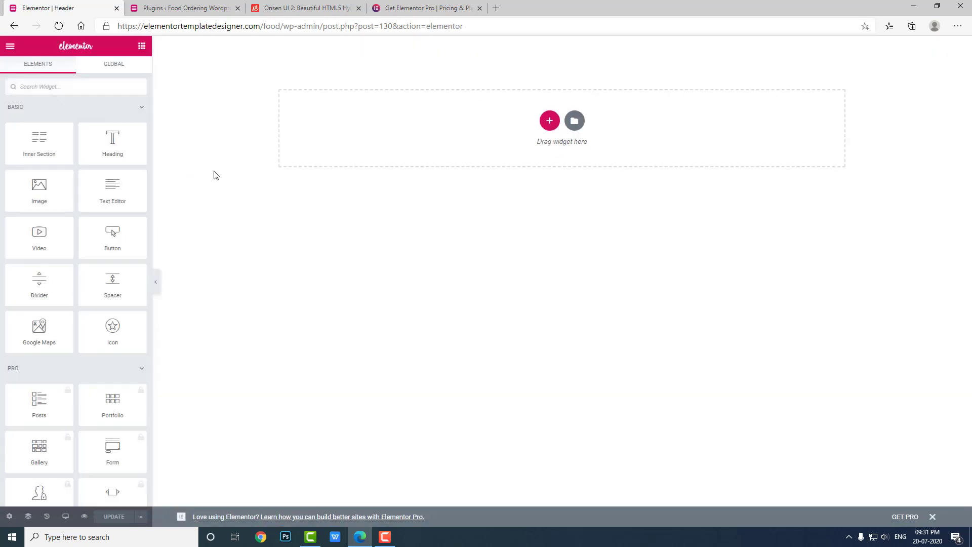
click(550, 122)
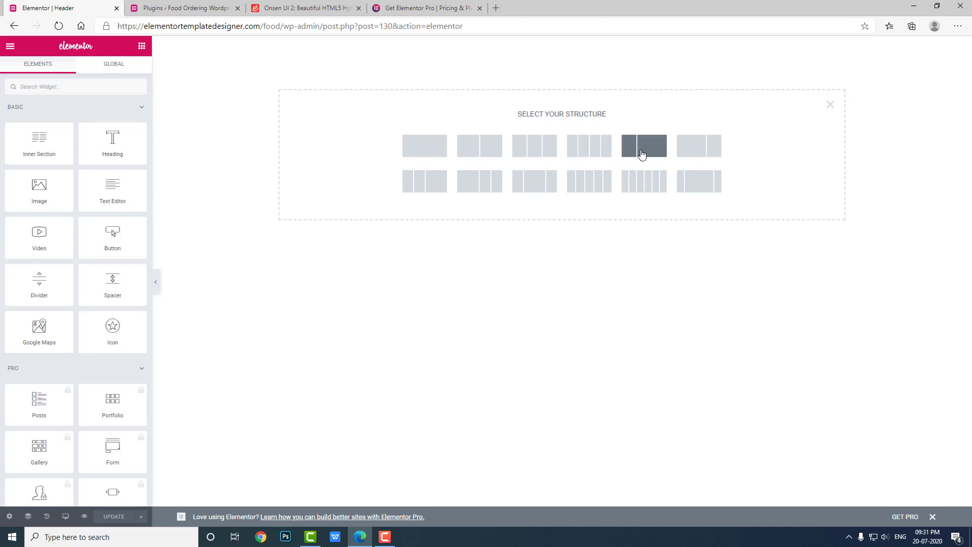
click(698, 155)
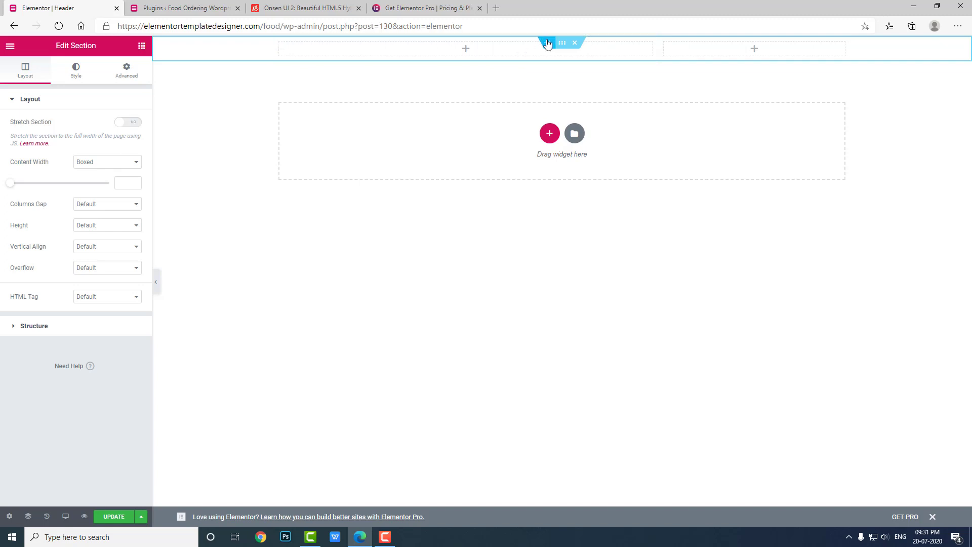
Give the header section a Classic background with the dark grey color #383535
click(561, 45)
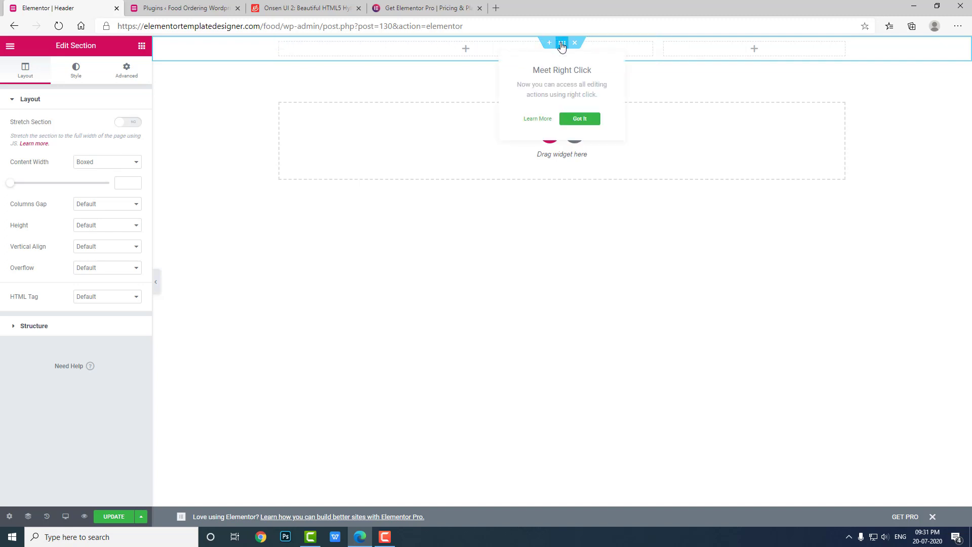
click(75, 77)
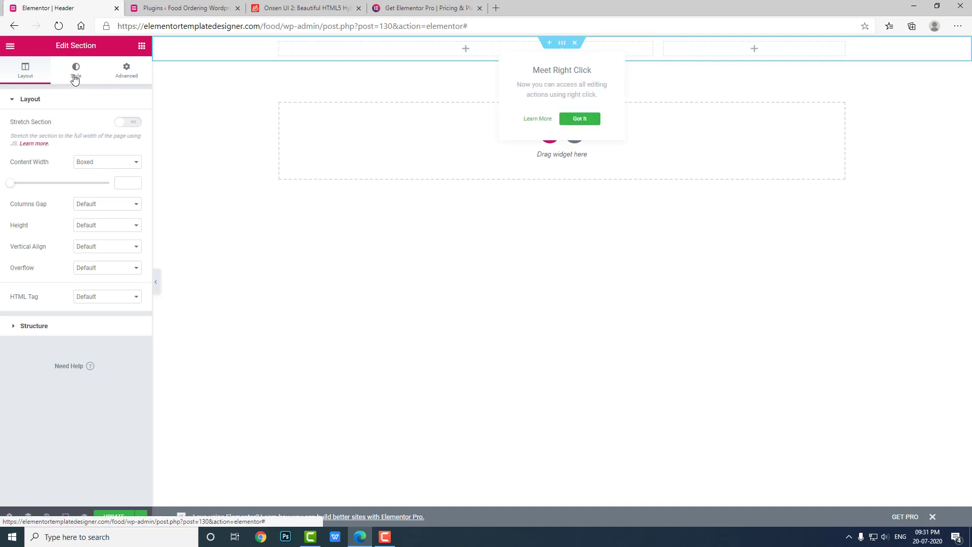
click(94, 146)
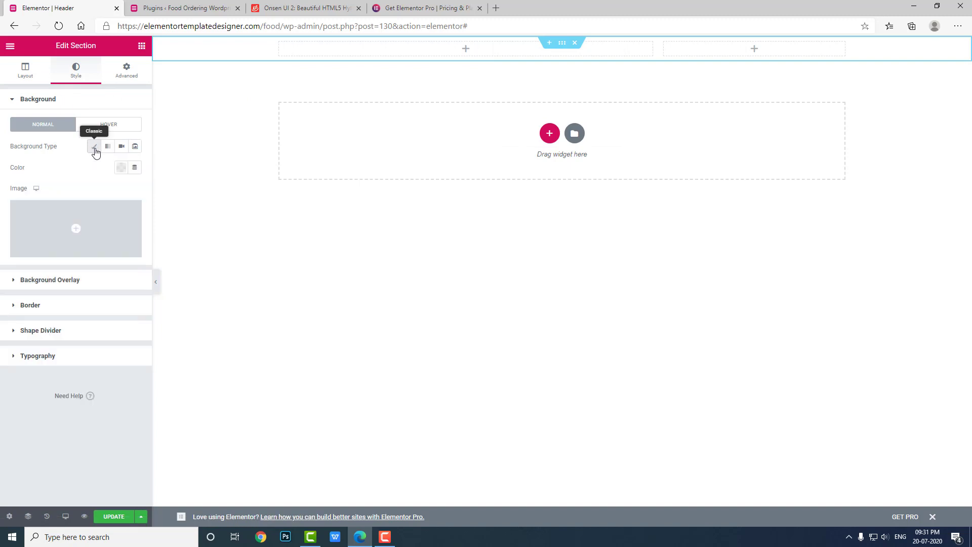
click(120, 168)
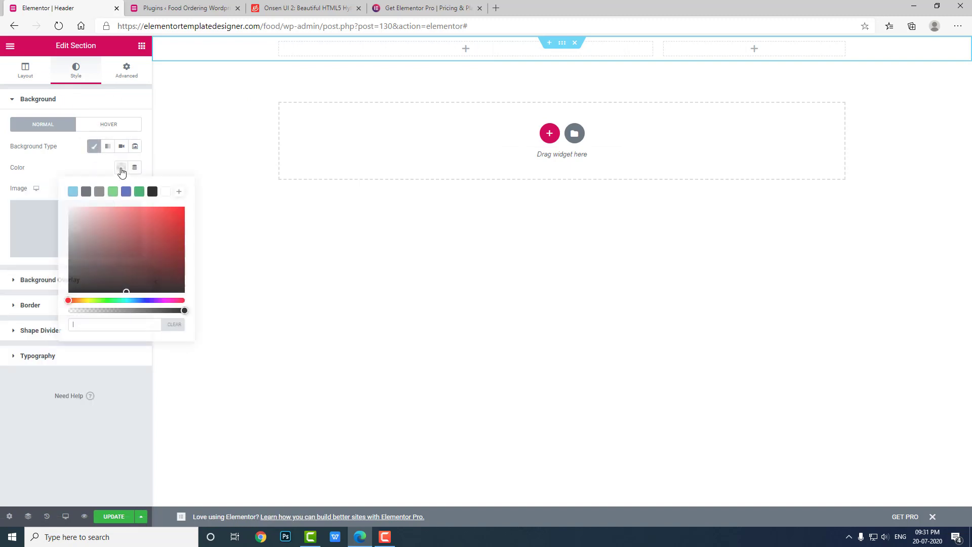
click(73, 273)
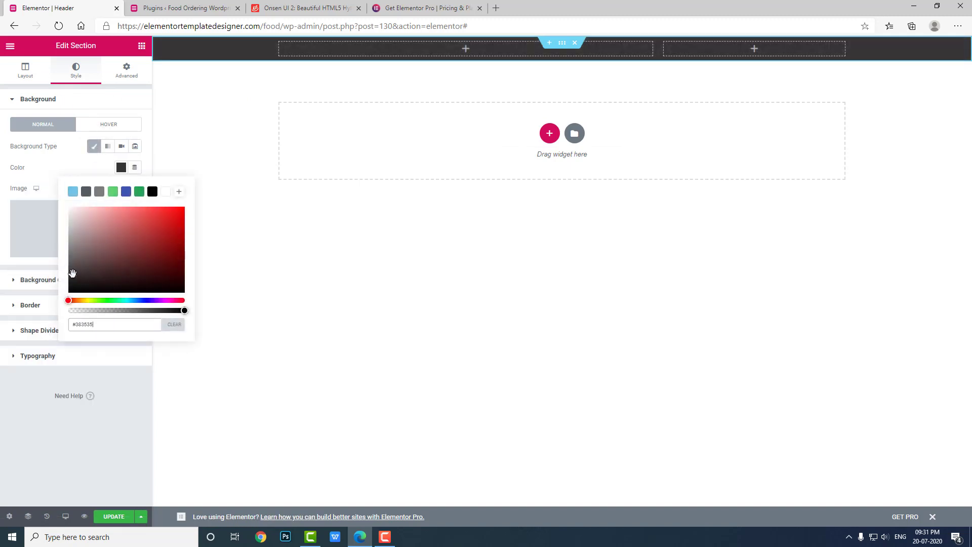
click(129, 396)
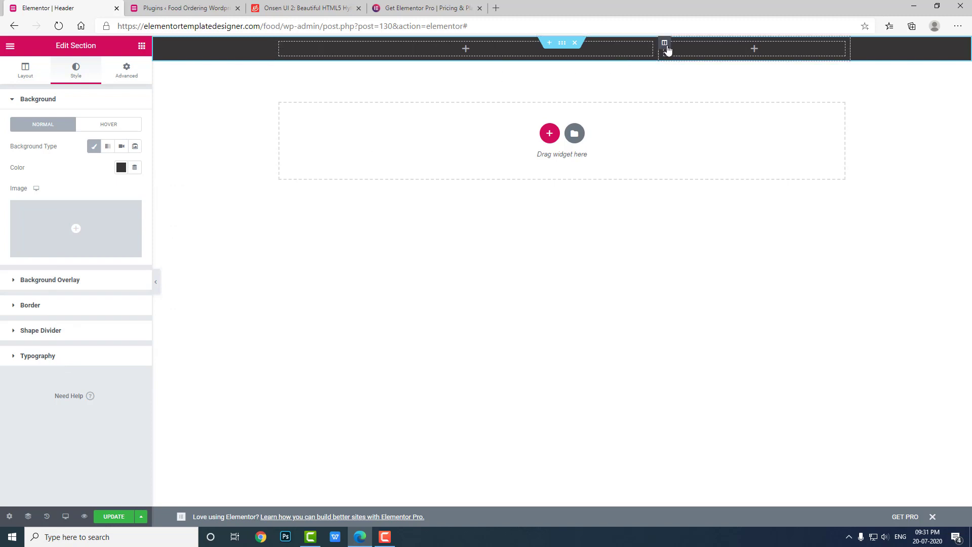
Set the width of the header section's second column to 10%
click(665, 44)
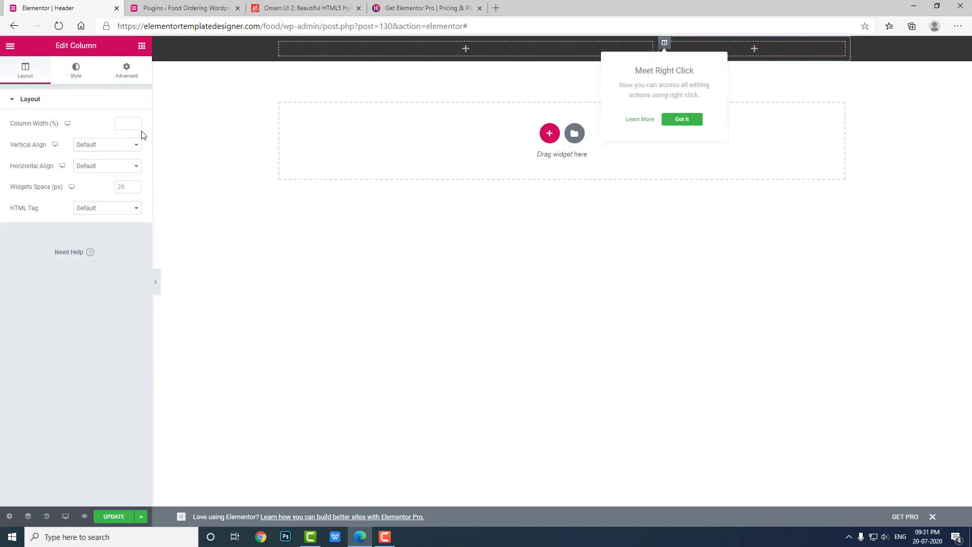
click(124, 128)
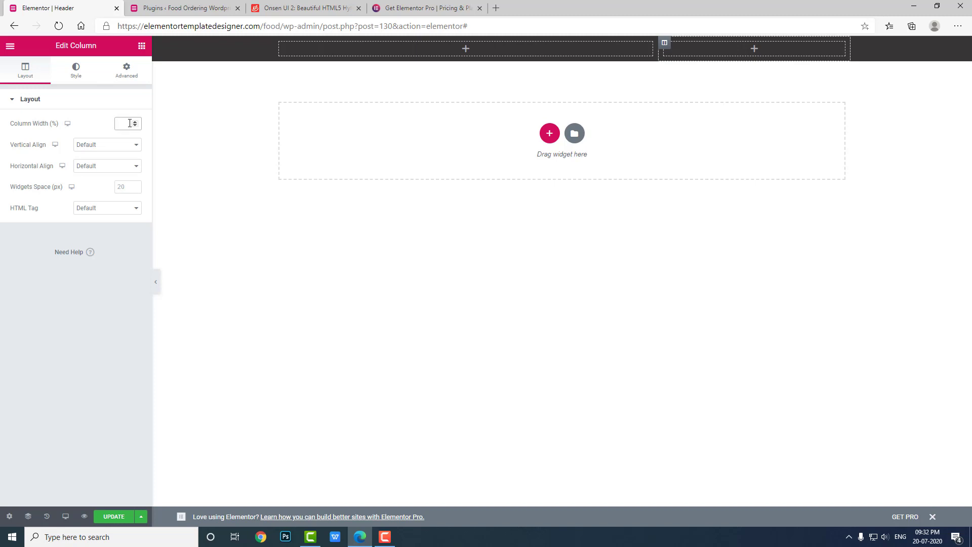
text(0)
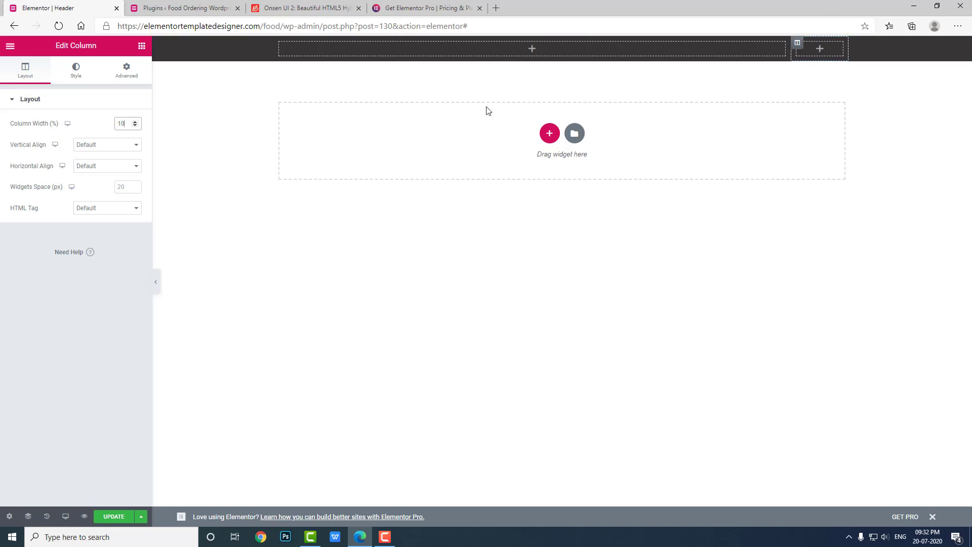
Add a Page Title widget from the Header, Footer & Blocks widgets to the wide first column
click(142, 46)
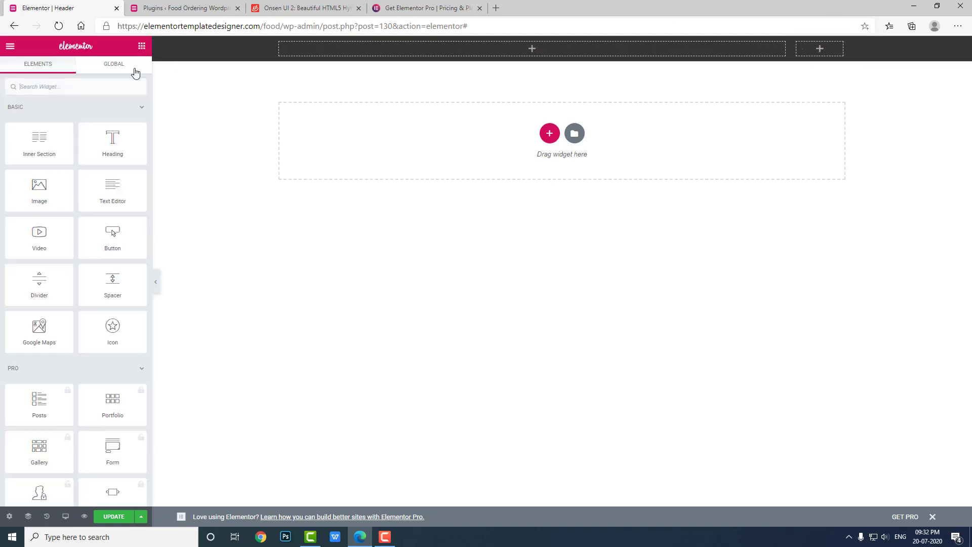
scroll(101, 106, down, 13)
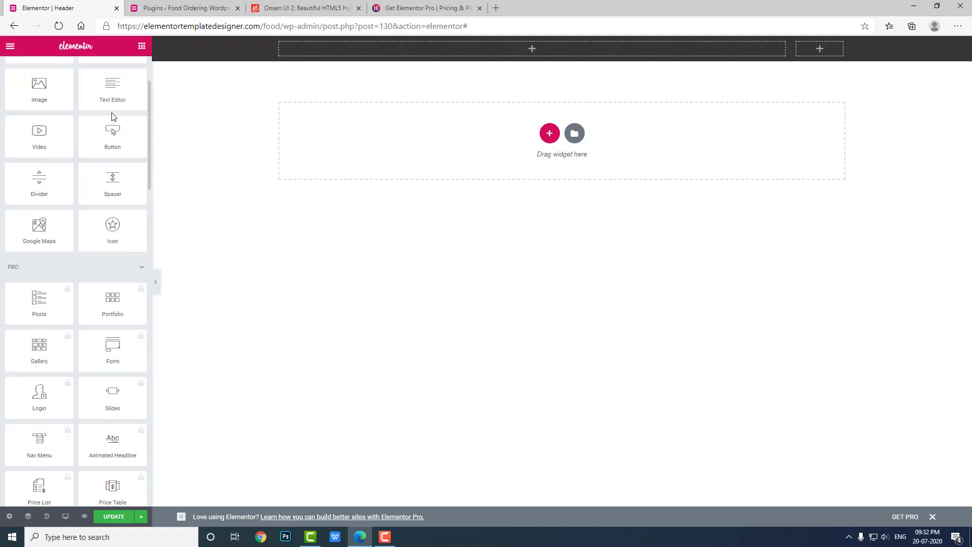
scroll(99, 102, down, 18)
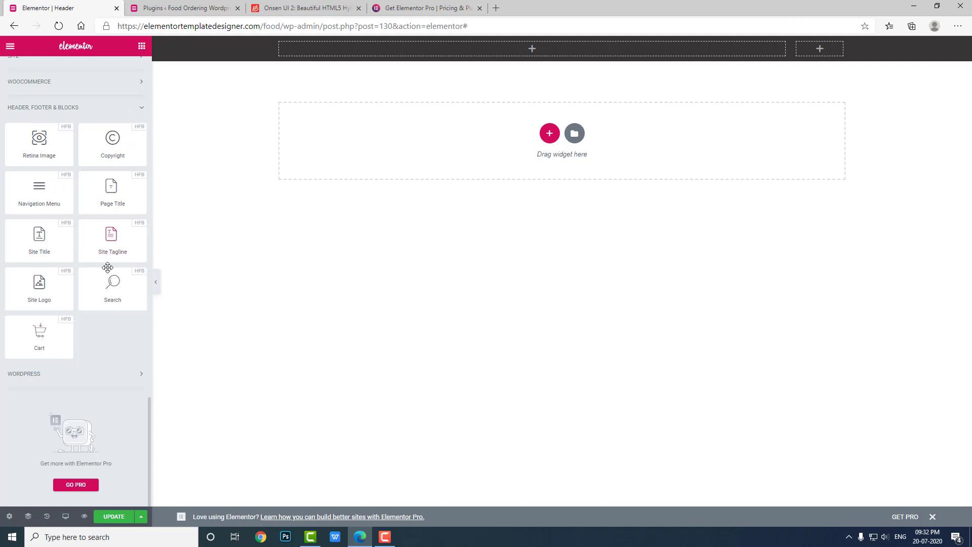
drag(114, 193, 410, 61)
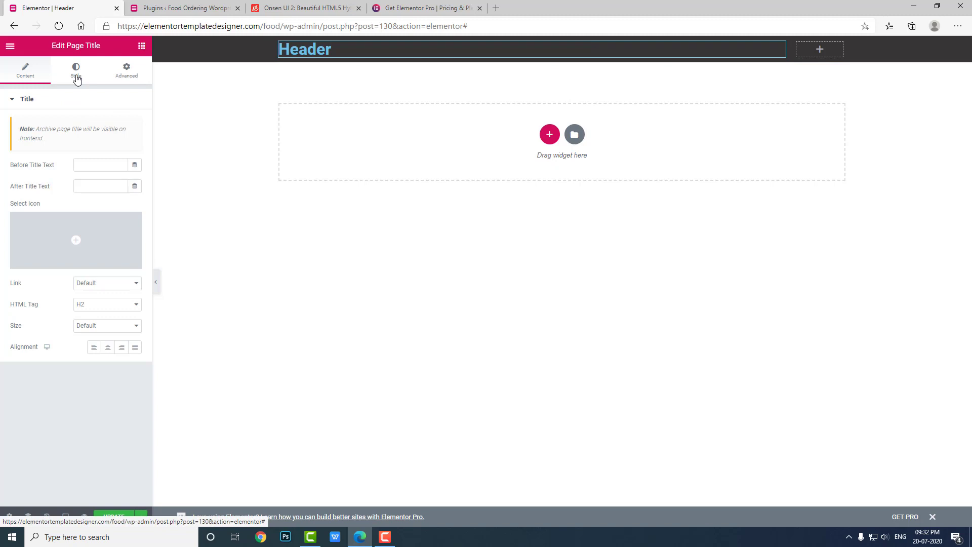
Set the page title's text color to white (#FFFFFF) and return to the widget list
click(76, 79)
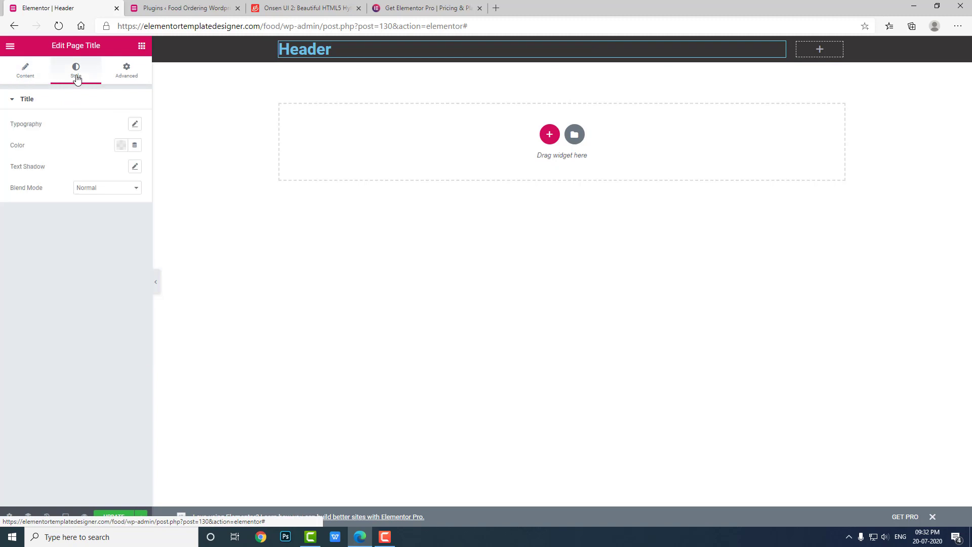
click(121, 147)
click(166, 169)
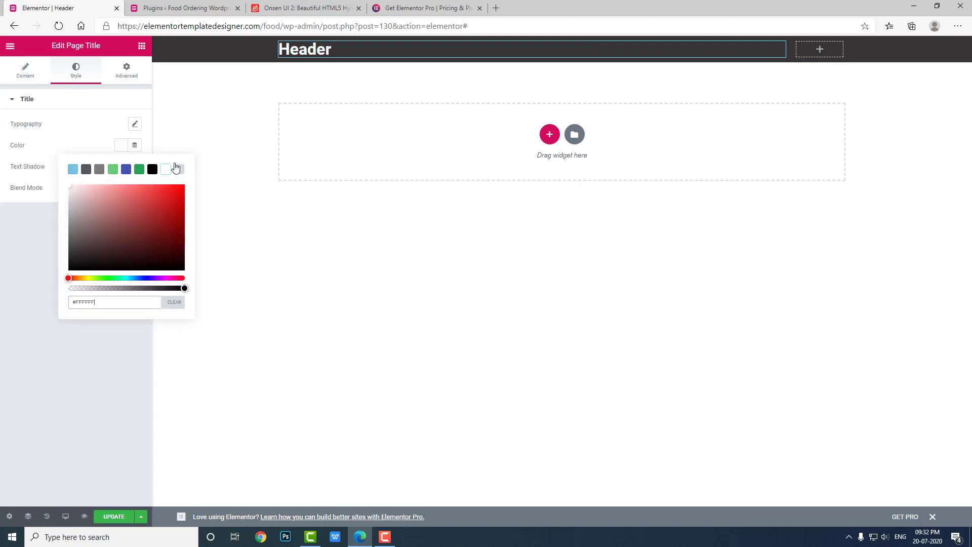
click(21, 246)
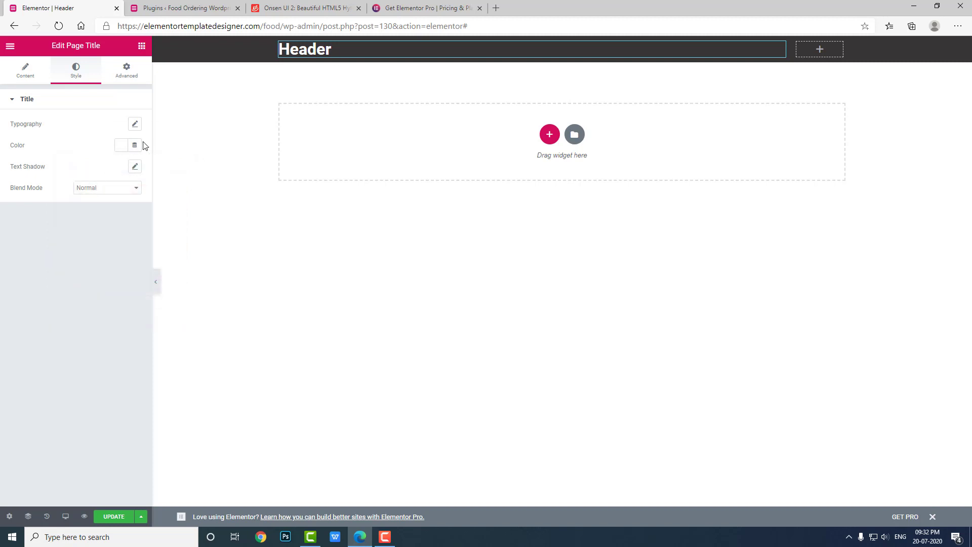
click(141, 47)
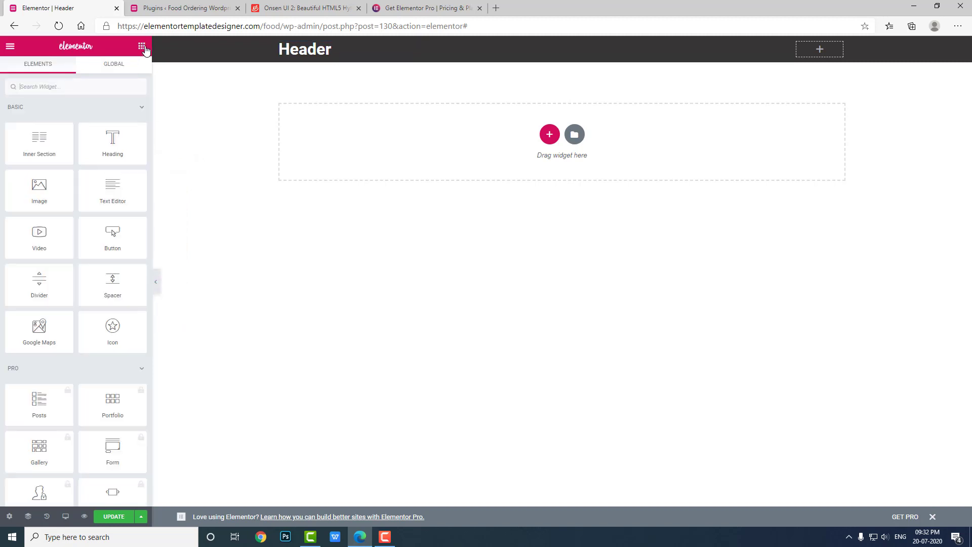
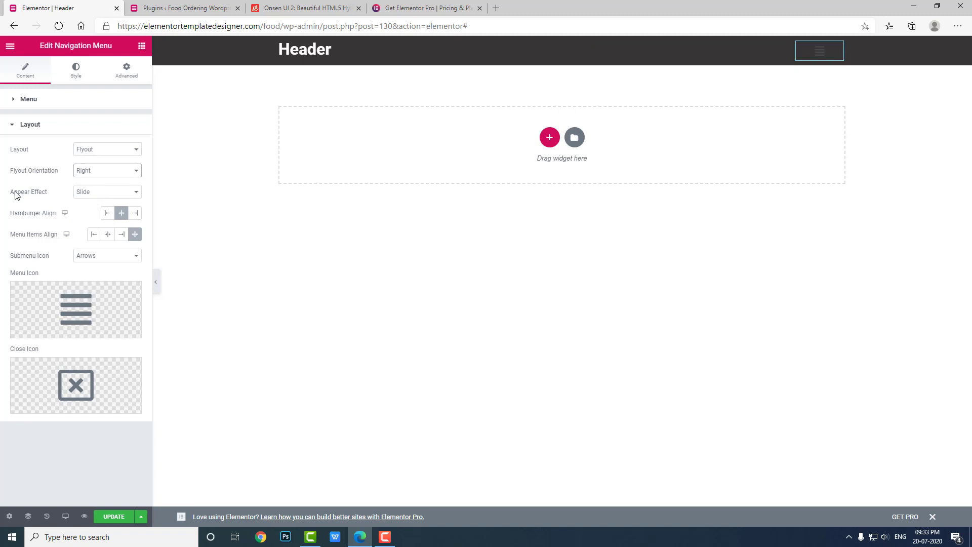
Replace the navigation menu's menu icon with the Align right icon from the icon library and set the hamburger alignment to center
mouse_move(81, 299)
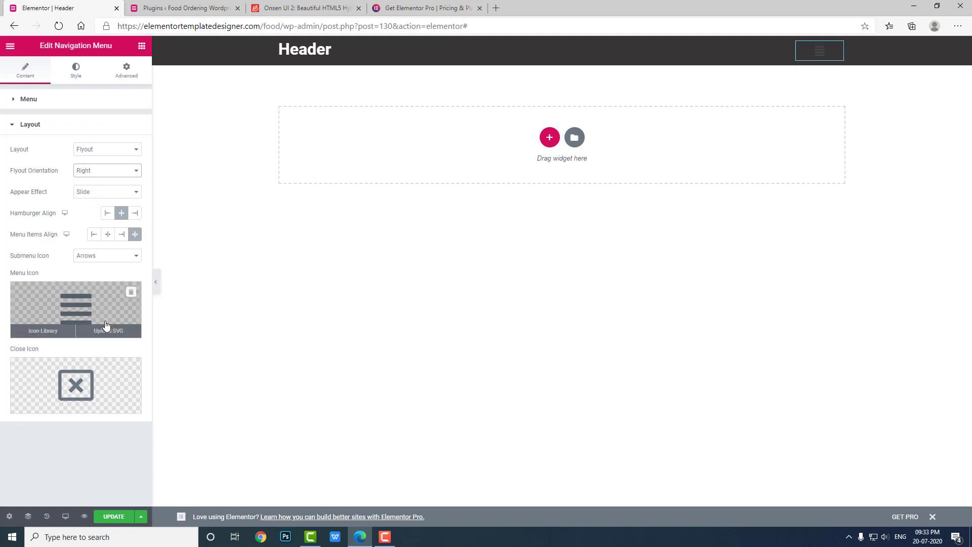
click(82, 305)
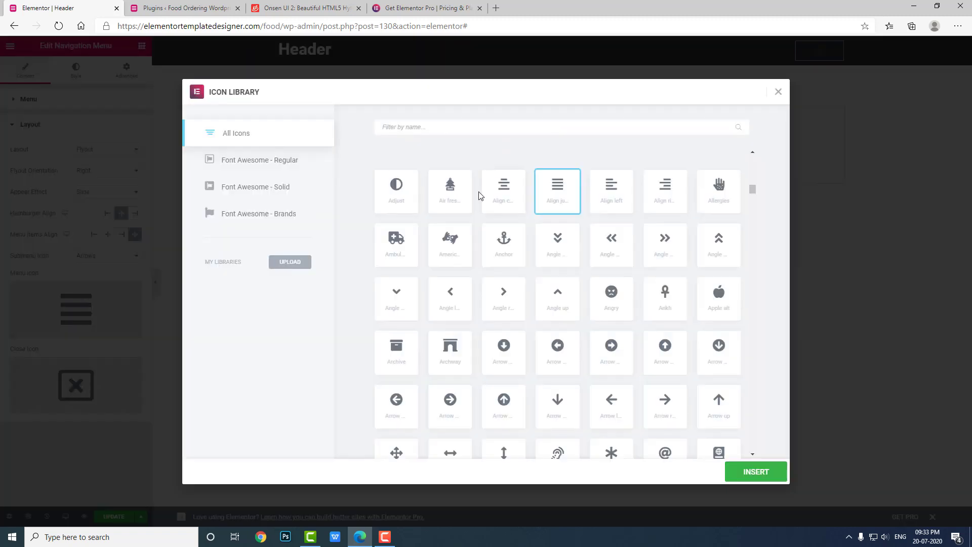
click(668, 191)
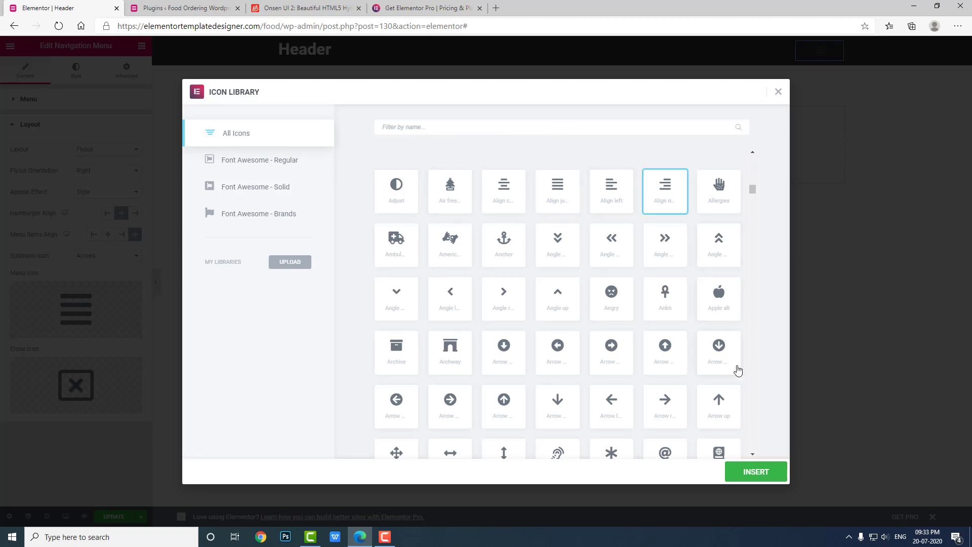
click(745, 476)
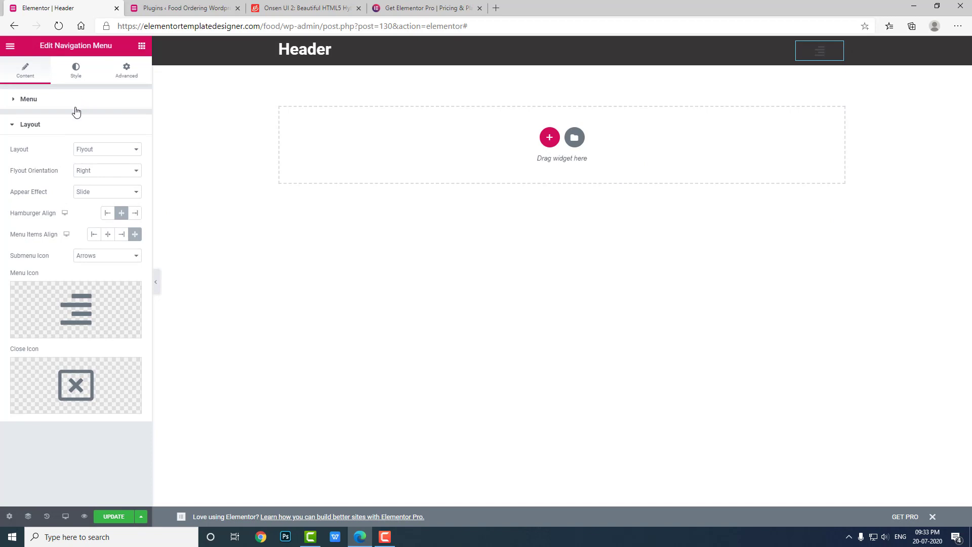
click(137, 217)
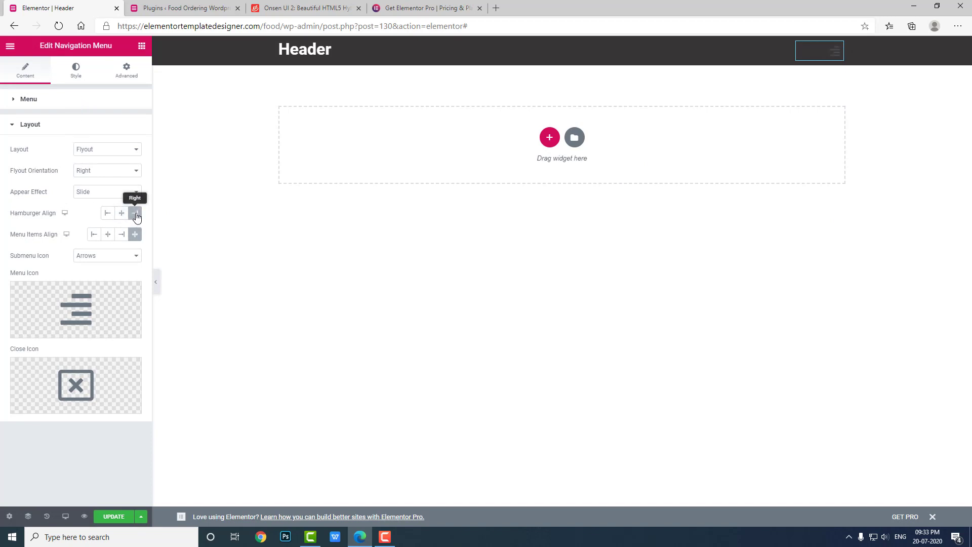
click(121, 212)
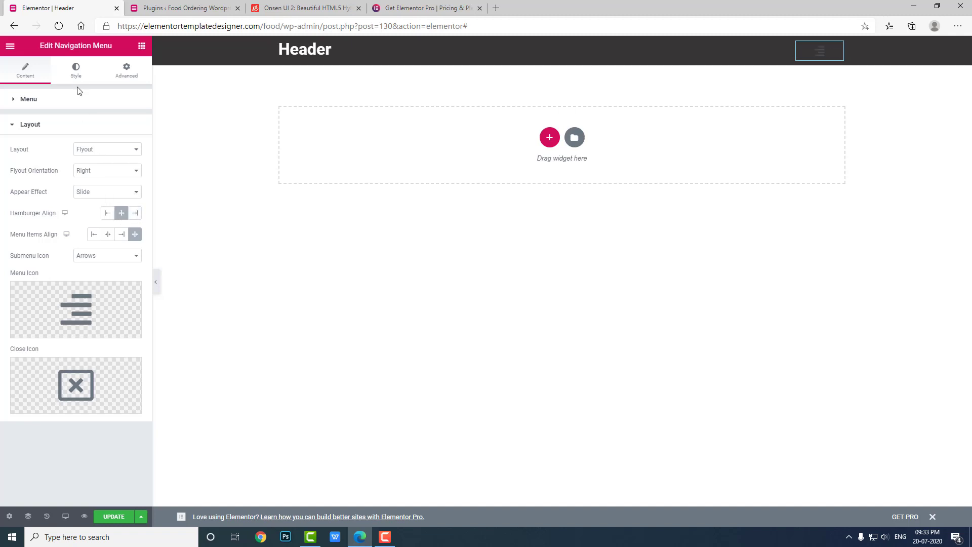
Set the normal color of the navigation menu's trigger icon to white (#FFFFFF)
click(76, 71)
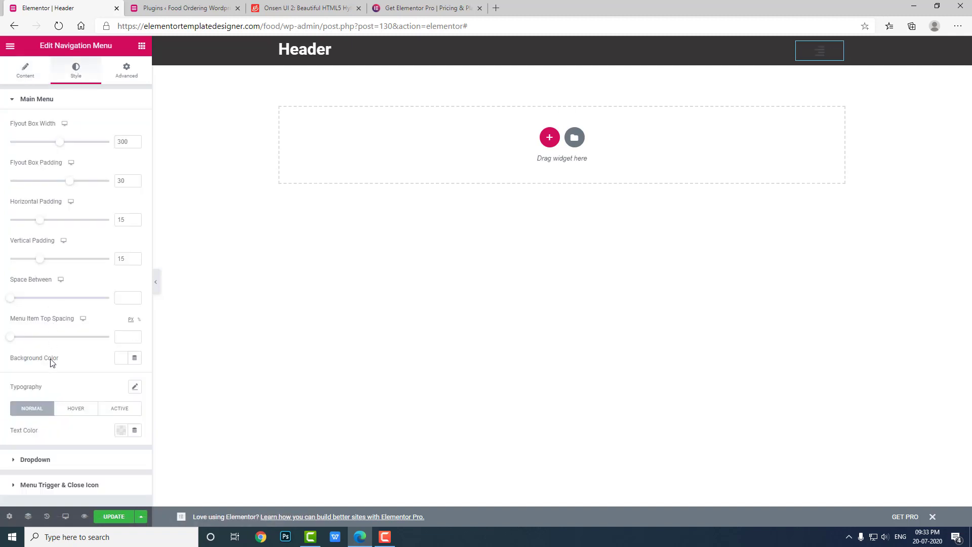
click(54, 486)
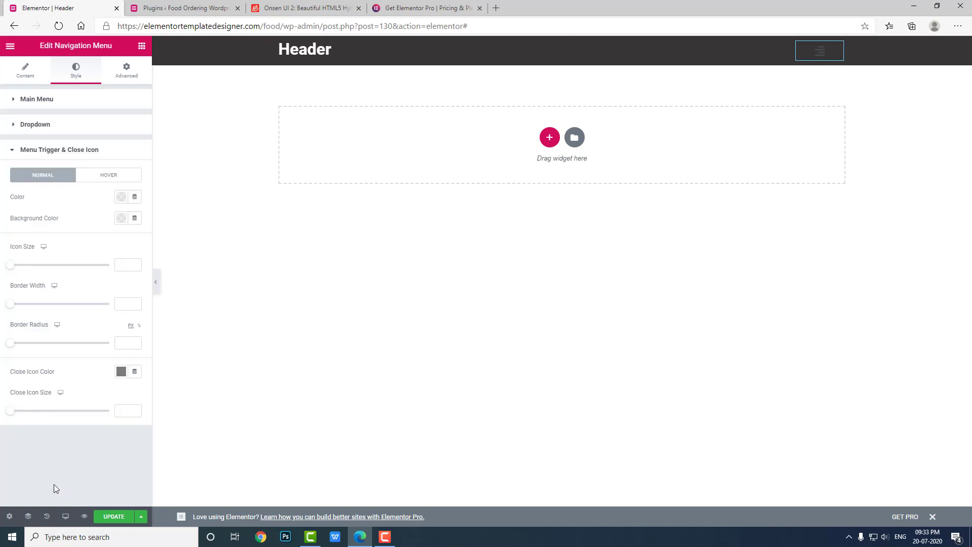
click(121, 197)
click(166, 221)
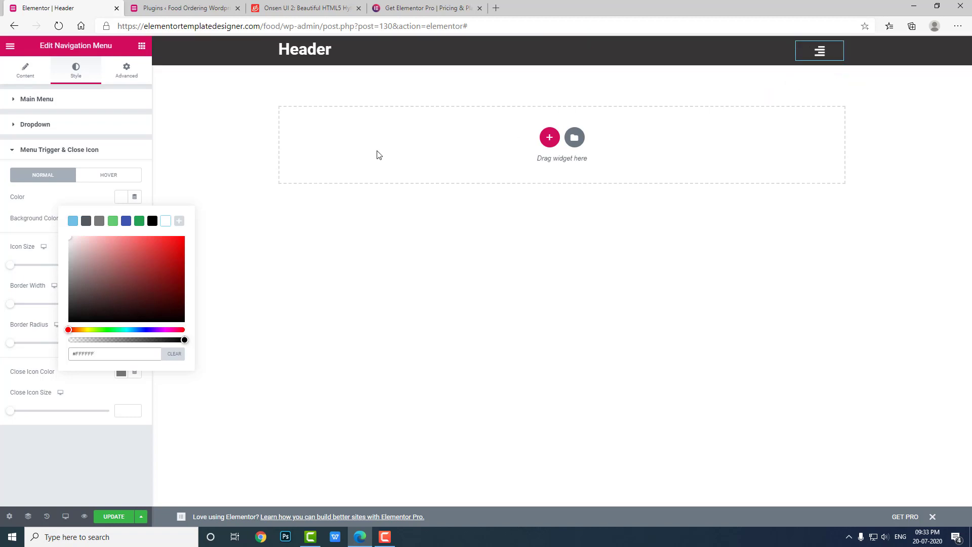
click(77, 200)
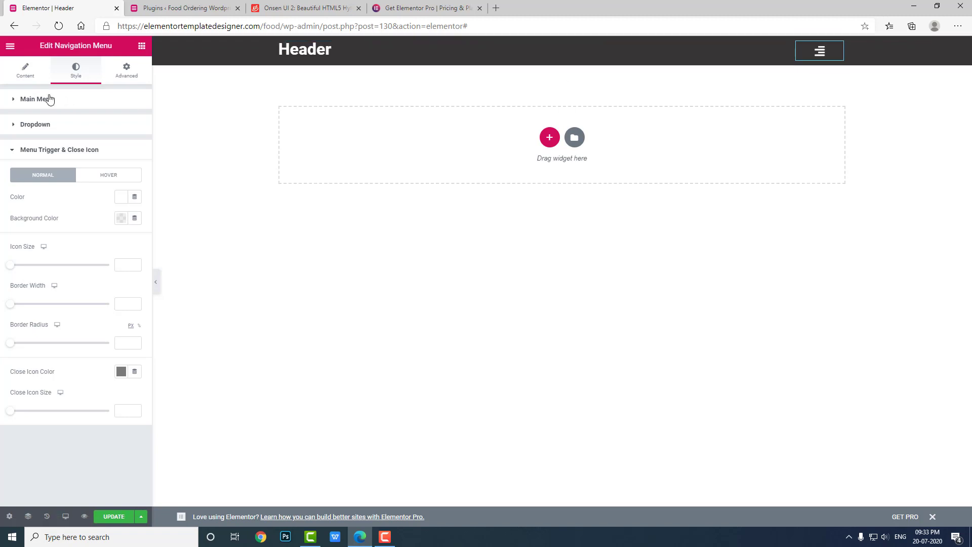
Choose main-meno as the menu shown by the Navigation Menu widget
click(31, 80)
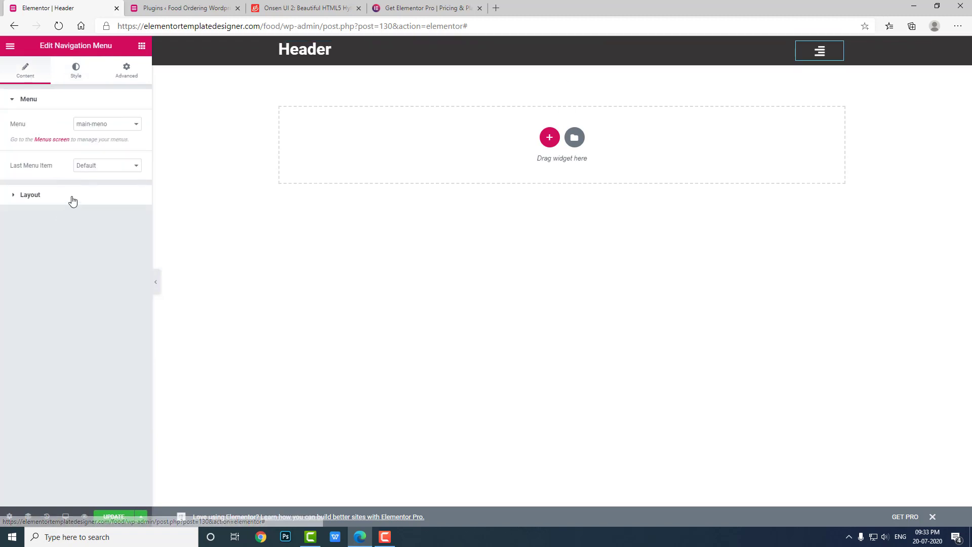
click(108, 127)
click(108, 136)
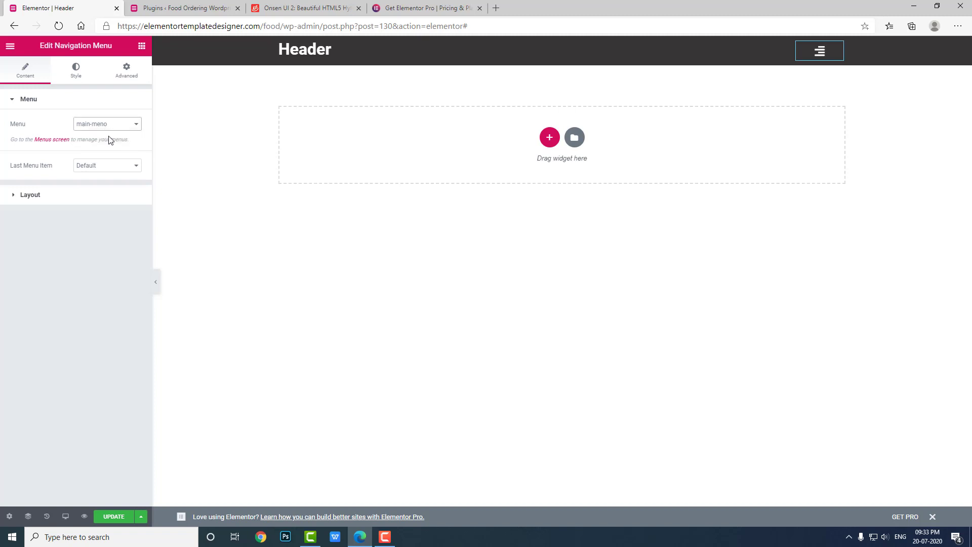
Review the navigation menu's layout and main menu style settings, and test opening and closing the flyout on the canvas
click(74, 194)
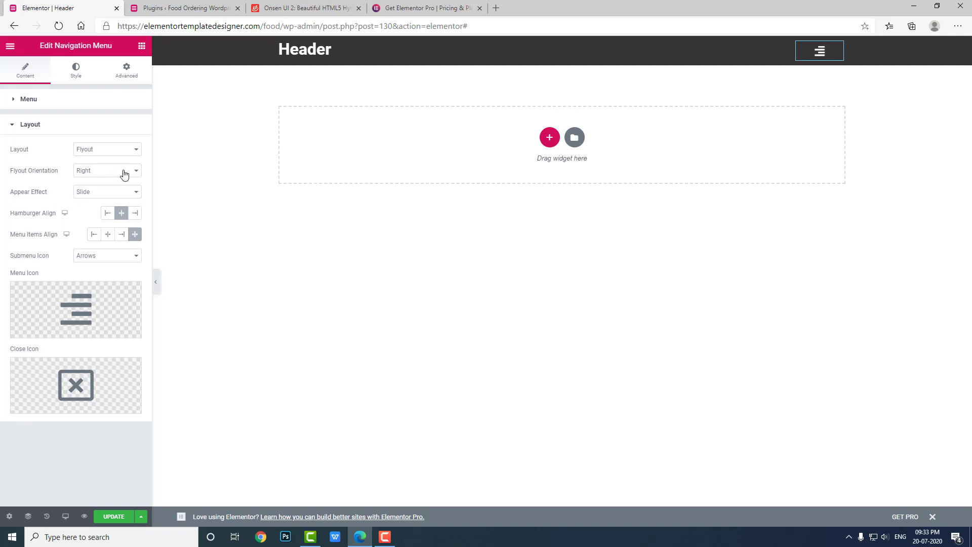
click(77, 74)
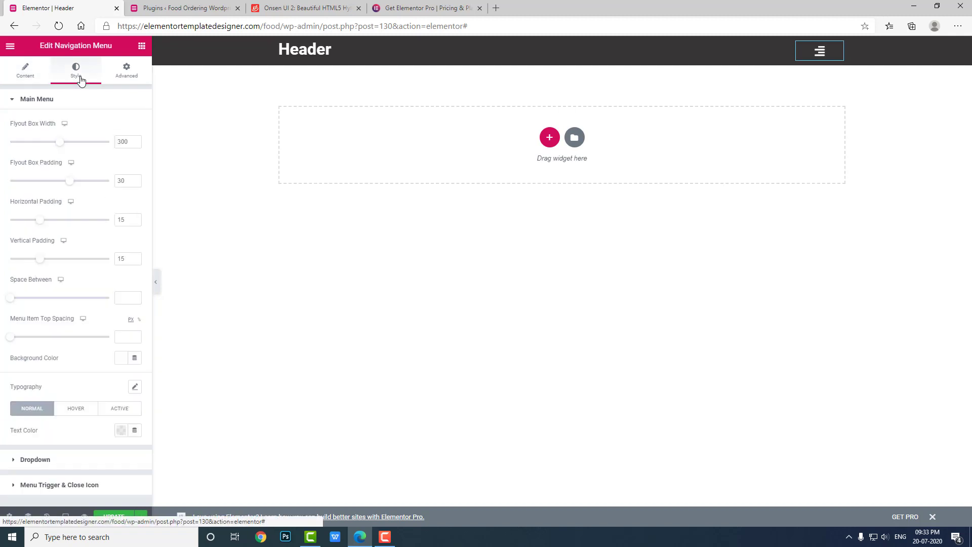
right_click(77, 402)
click(71, 443)
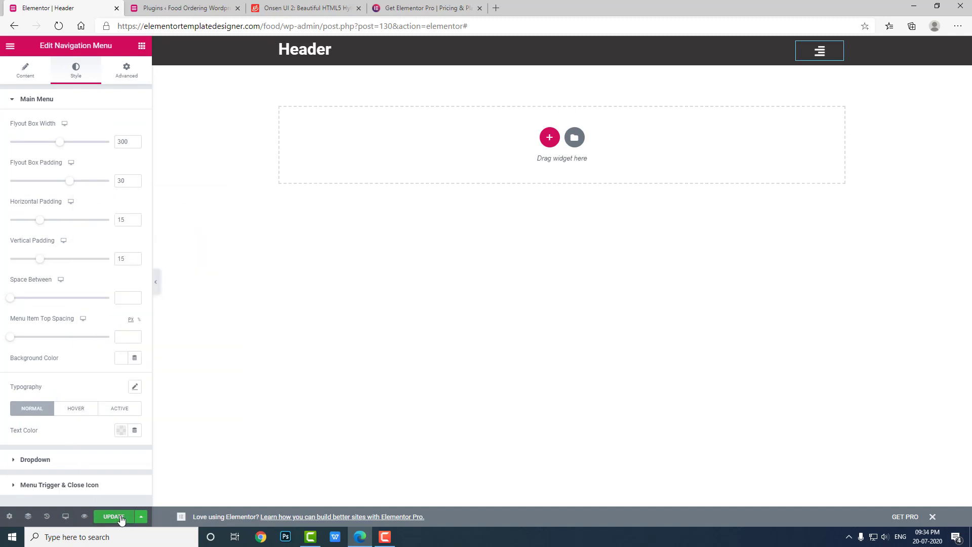
click(820, 49)
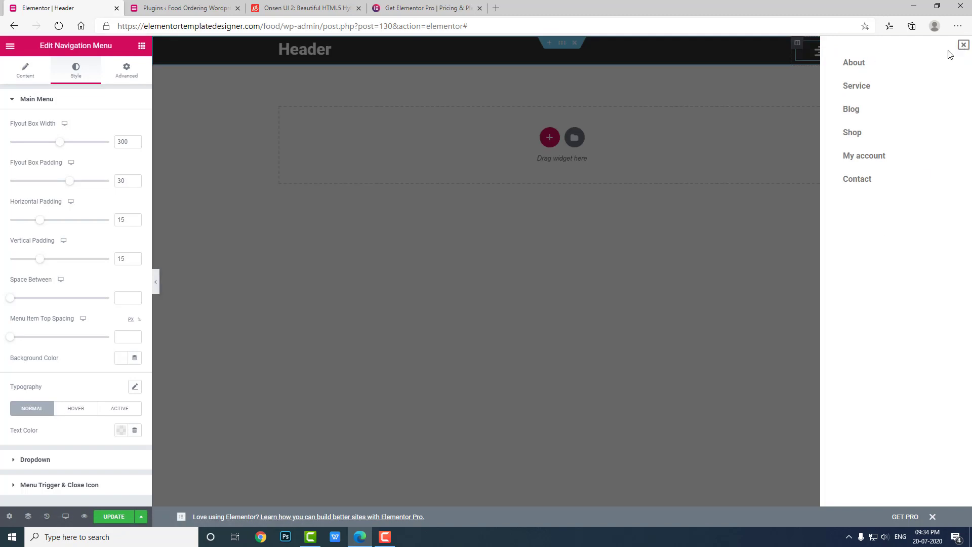
click(962, 45)
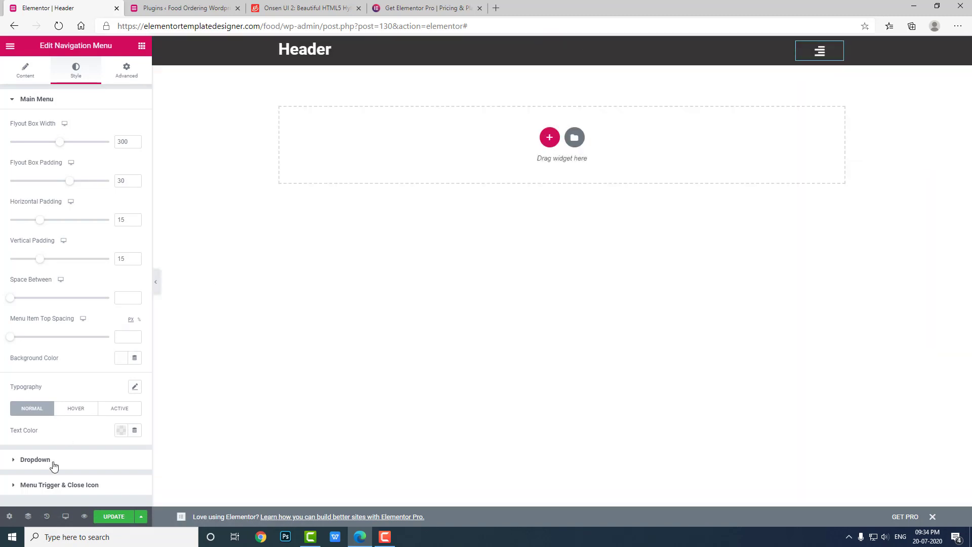
Switch the editor to the mobile preview and set the menu icon column's width to 10%
click(65, 516)
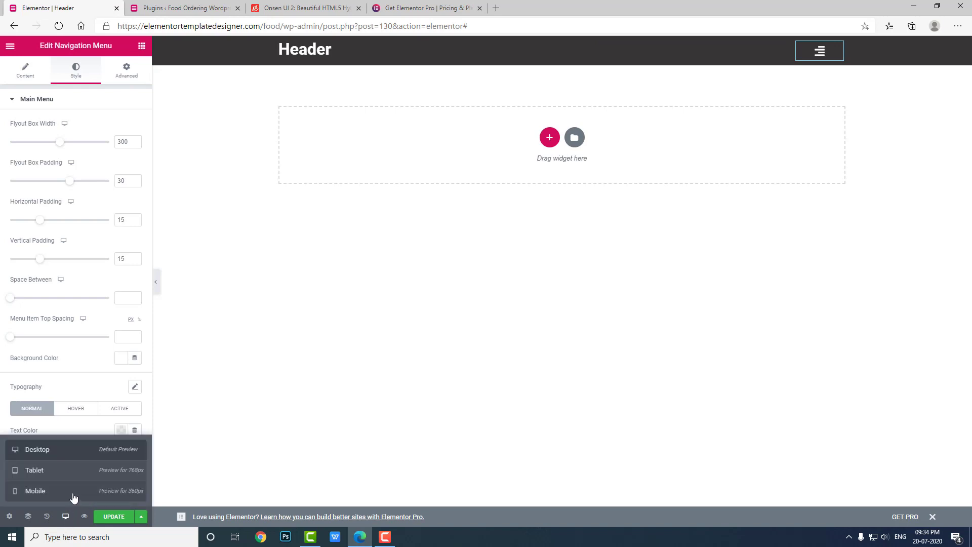
click(74, 493)
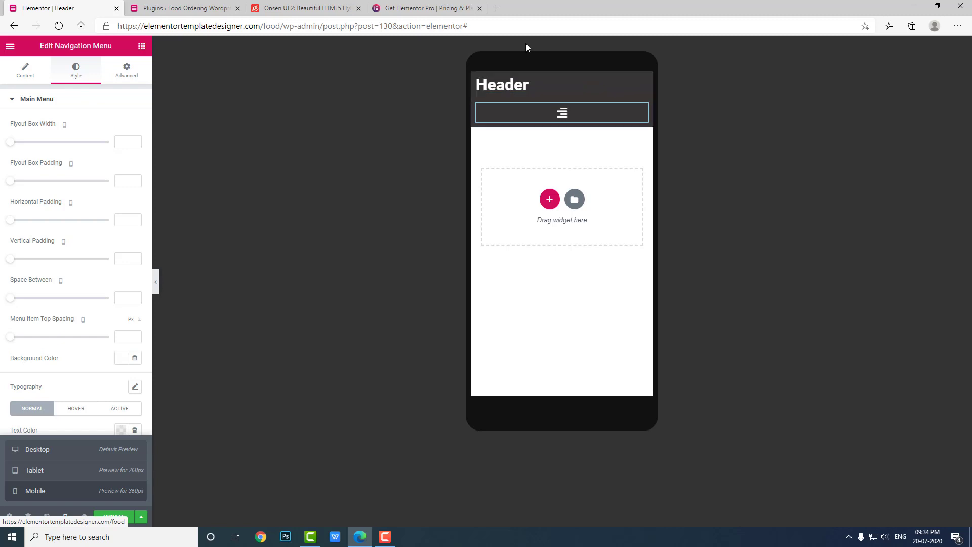
click(478, 104)
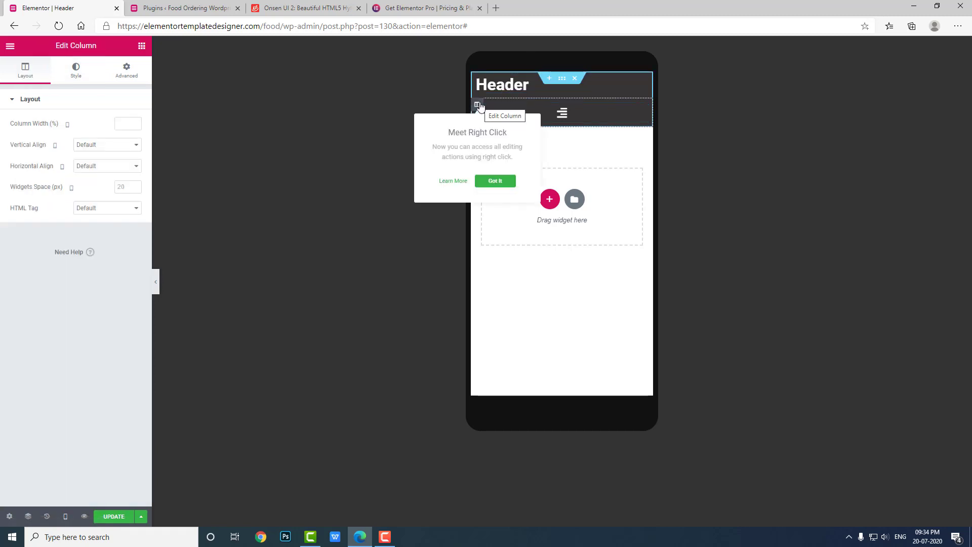
click(127, 124)
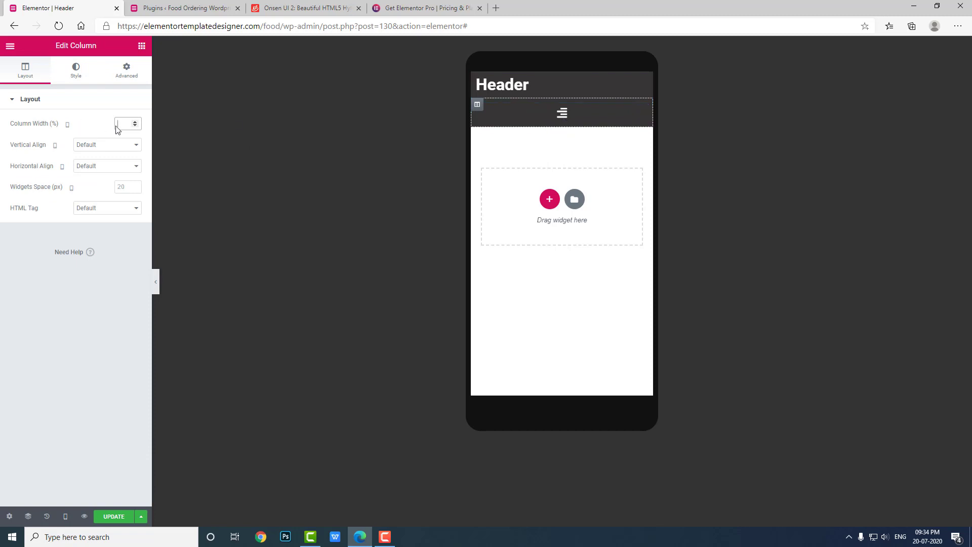
text(10)
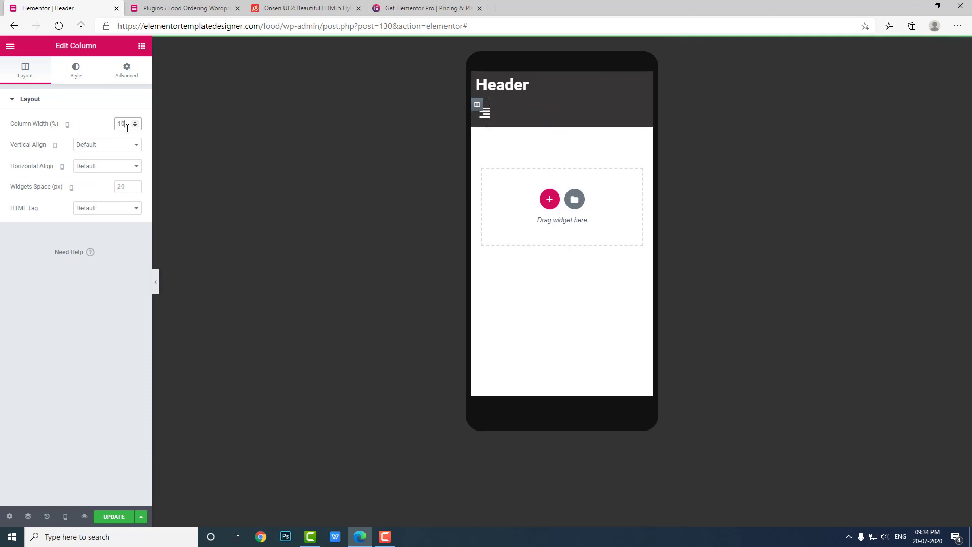
Set the page title column's mobile width to 85%, after trying 90%
key(BackSpace)
key(BackSpace)
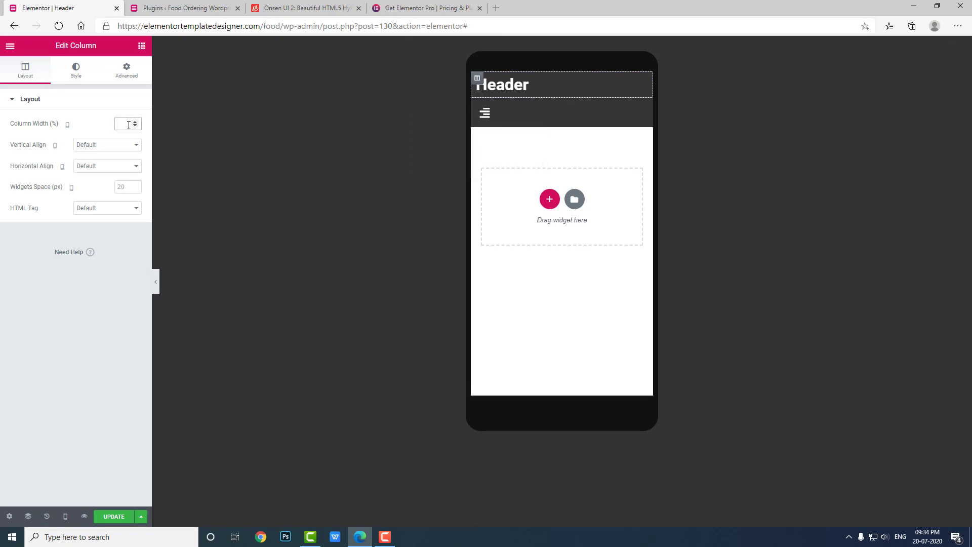
text(90)
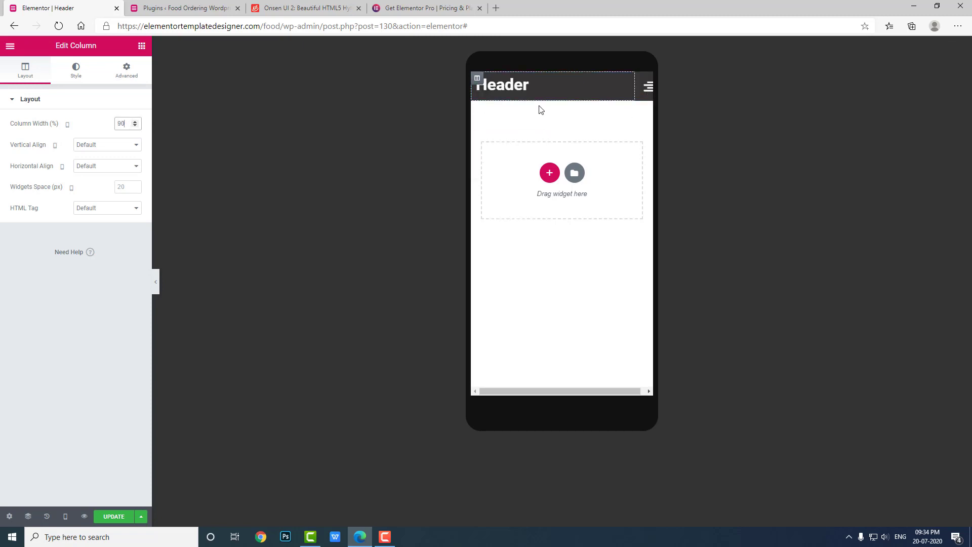
drag(128, 124, 108, 131)
text(85)
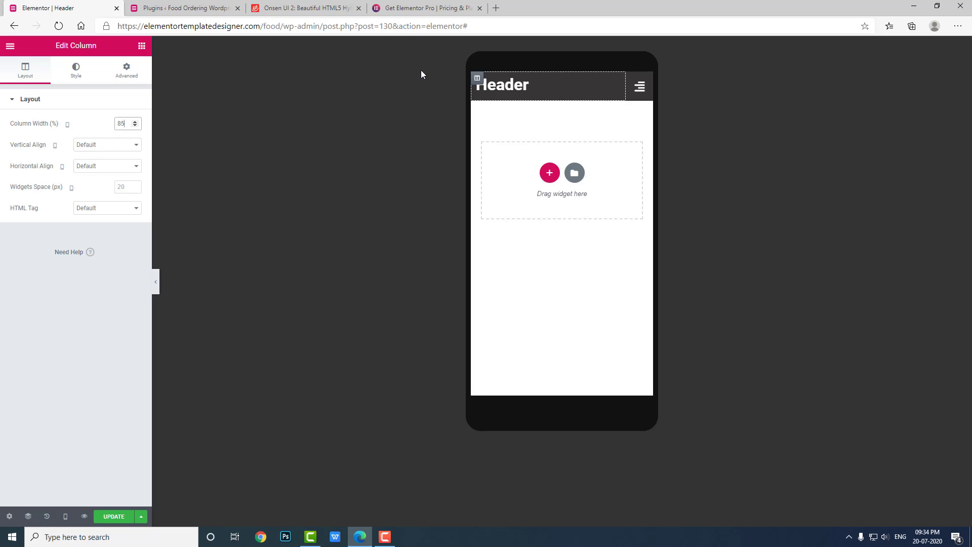
Set the menu icon column's mobile width to 15% and update the header template
click(632, 78)
double_click(124, 126)
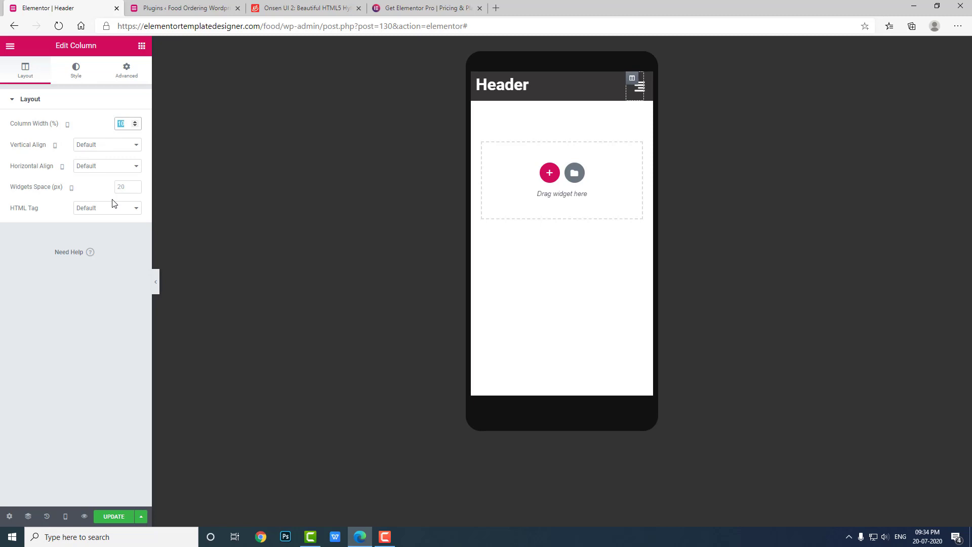
text(15)
click(632, 80)
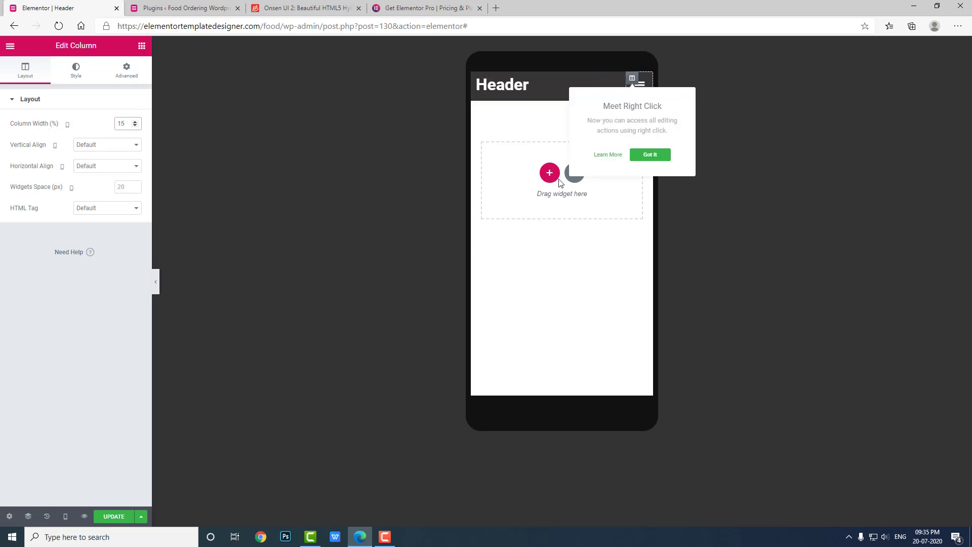
click(117, 517)
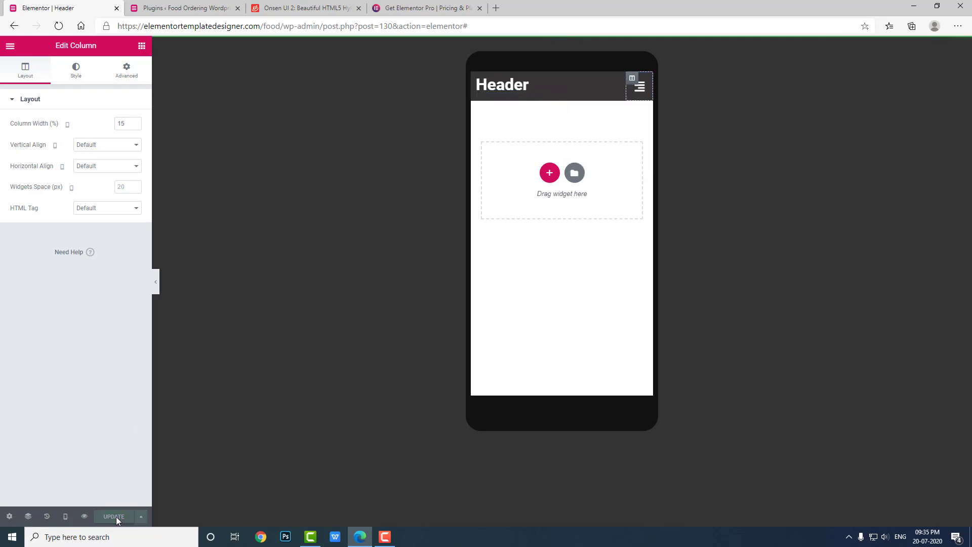
Exit to the WordPress dashboard and view the first post, "Where better to go for a delicious coffee?", on the live site
click(10, 46)
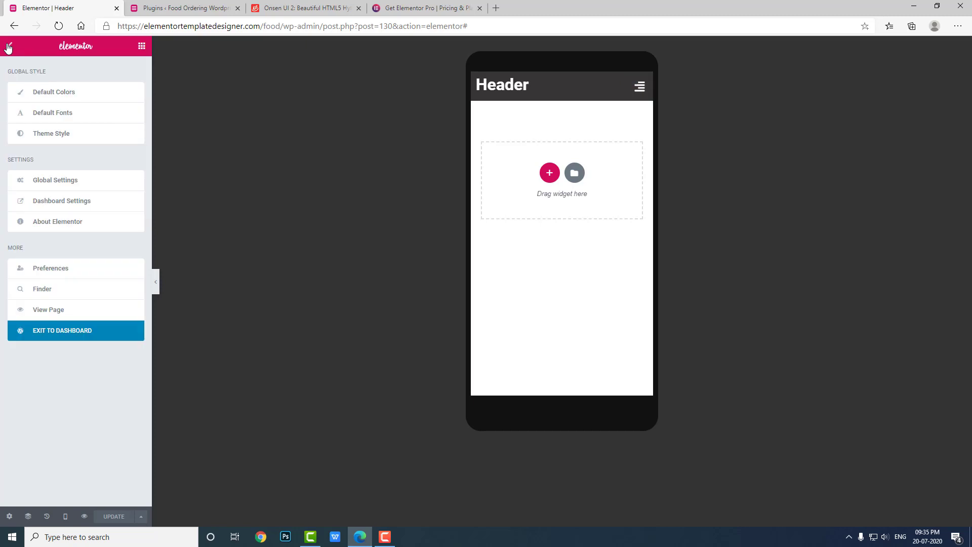
click(60, 331)
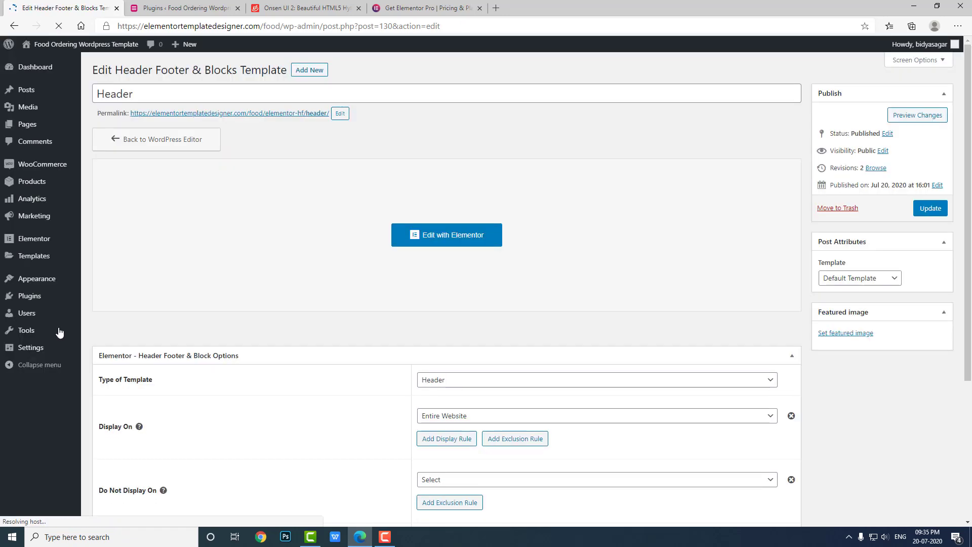
click(30, 95)
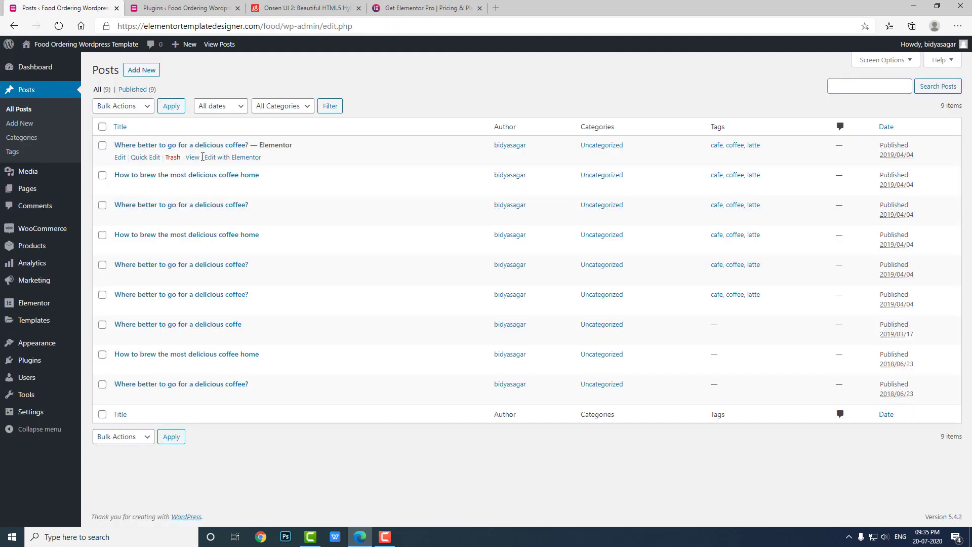
click(197, 160)
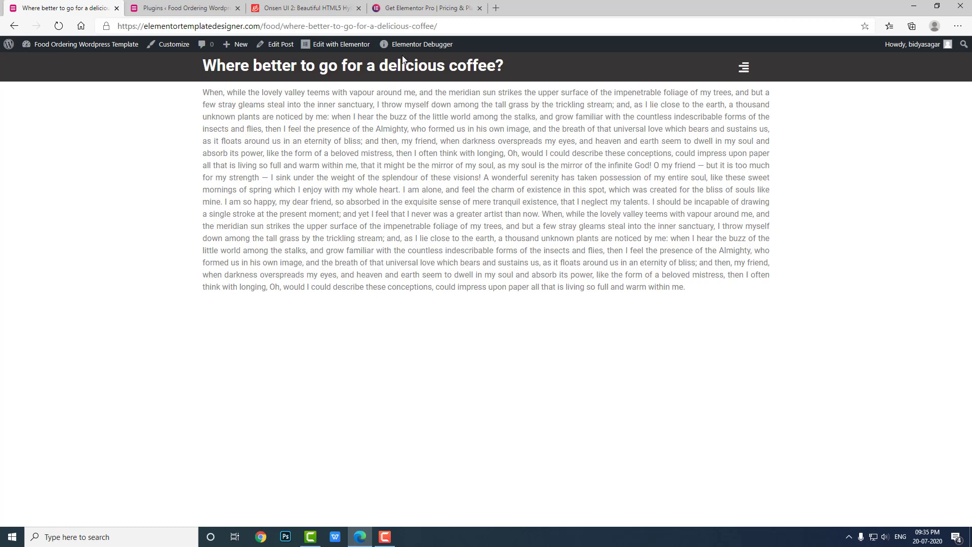
Test opening and closing the flyout menu on the live post, including by selecting outside the menu
click(745, 71)
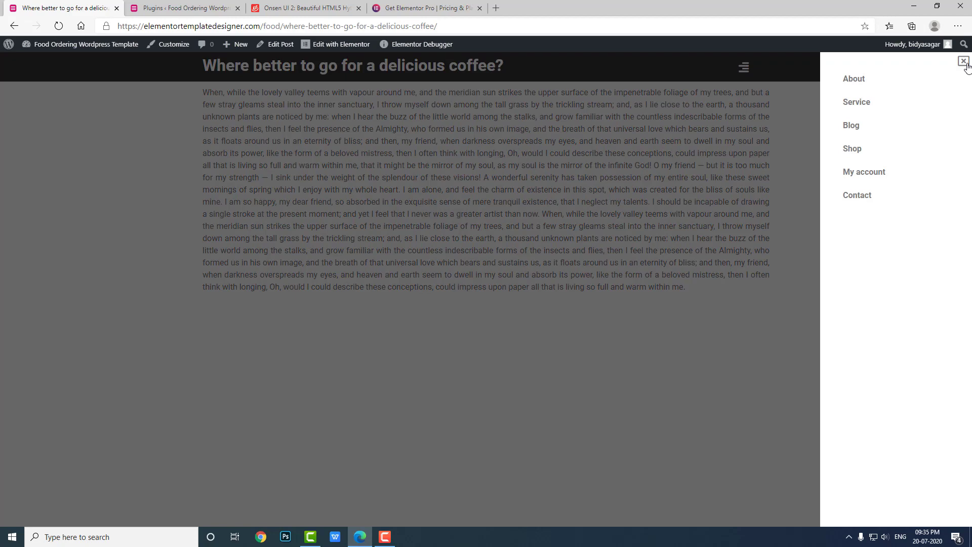
click(964, 63)
click(748, 71)
click(722, 119)
Inspect the post in the iPhone 6/7/8 Plus device view, testing the flyout menu and how the header behaves along the page
right_click(685, 152)
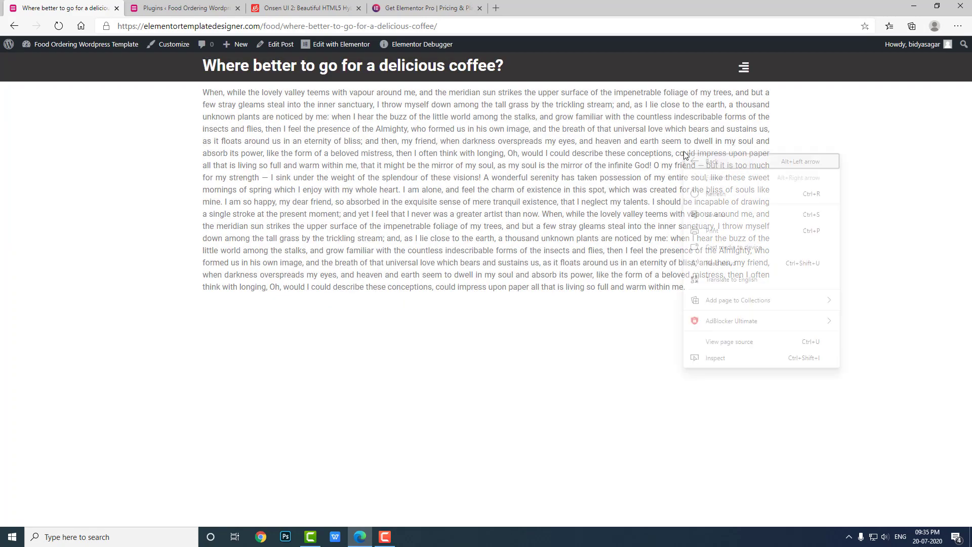
click(714, 358)
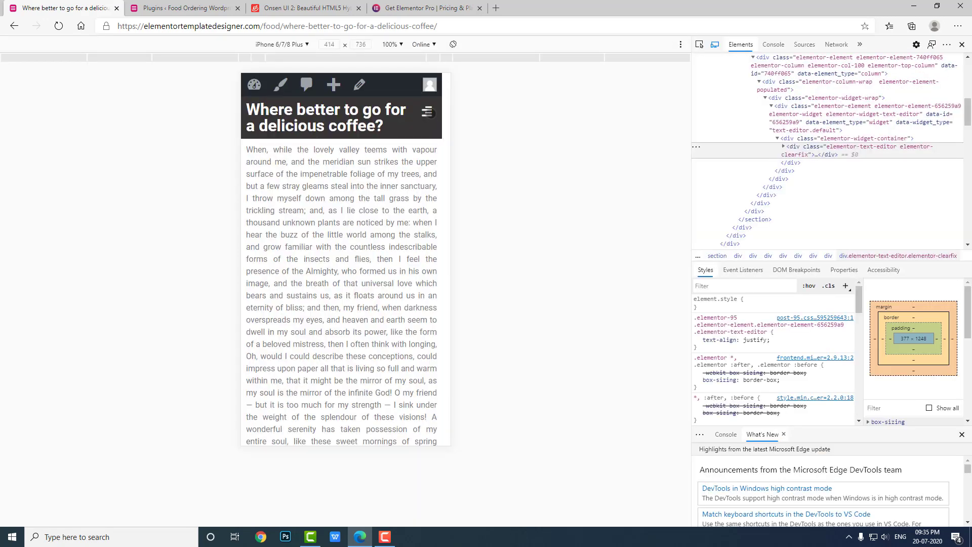
click(431, 115)
click(444, 100)
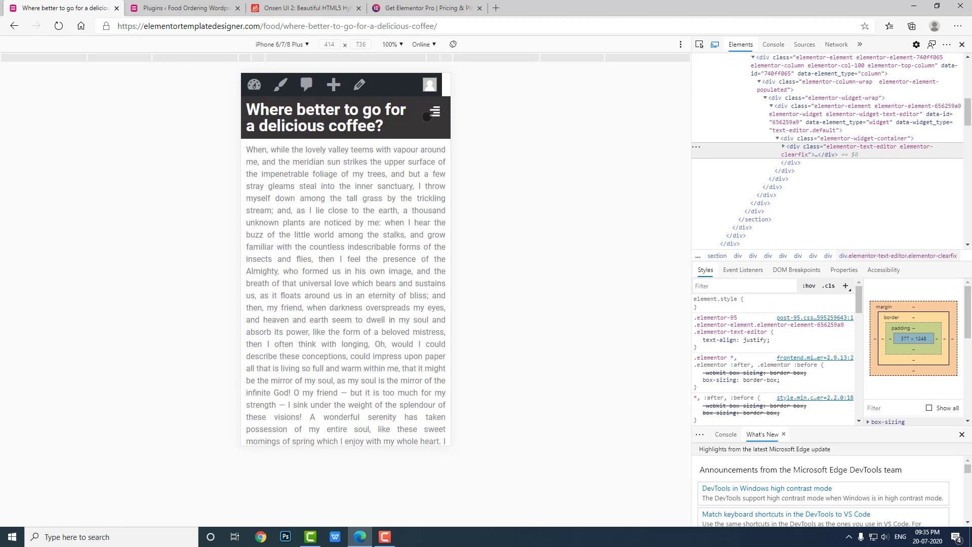
click(427, 116)
click(443, 103)
scroll(327, 118, down, 6)
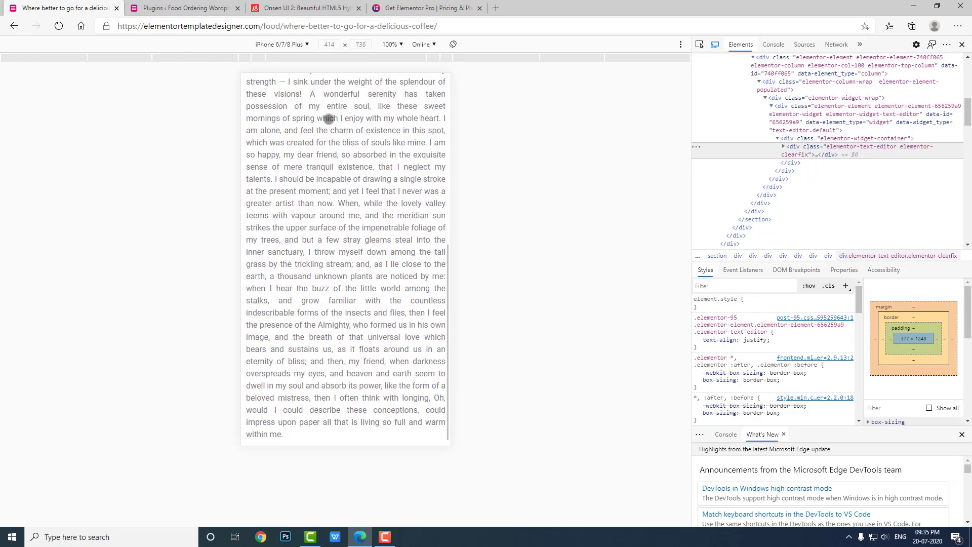
scroll(328, 120, up, 6)
scroll(303, 270, down, 6)
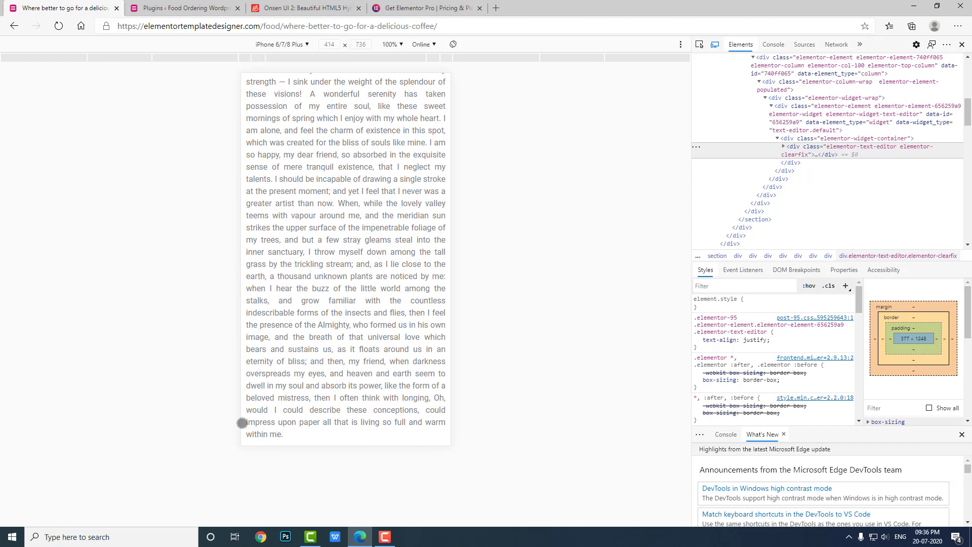
Switch to the Onsen UI site and try the demo phone's Camera, Home, Forms and Anim sections for comparison
click(311, 8)
click(611, 420)
click(642, 415)
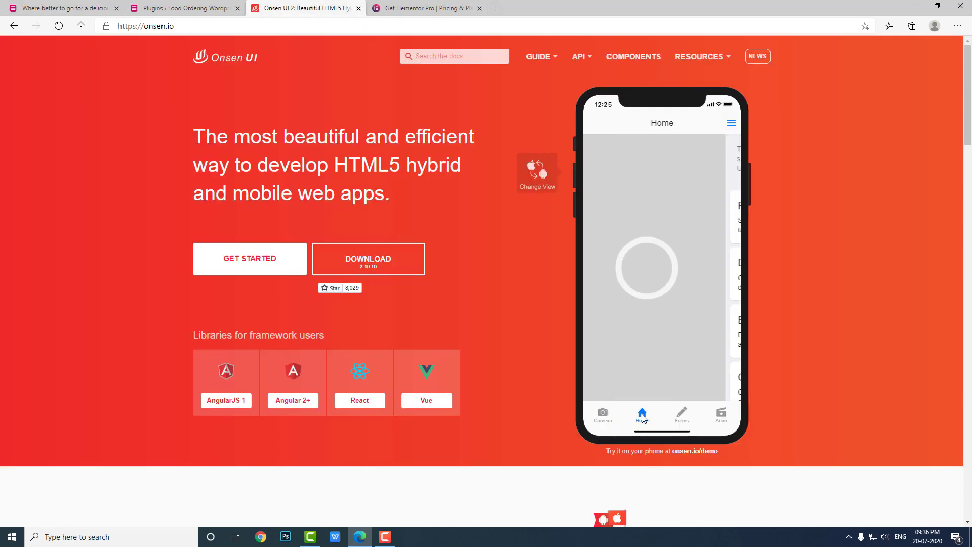
click(682, 415)
click(723, 419)
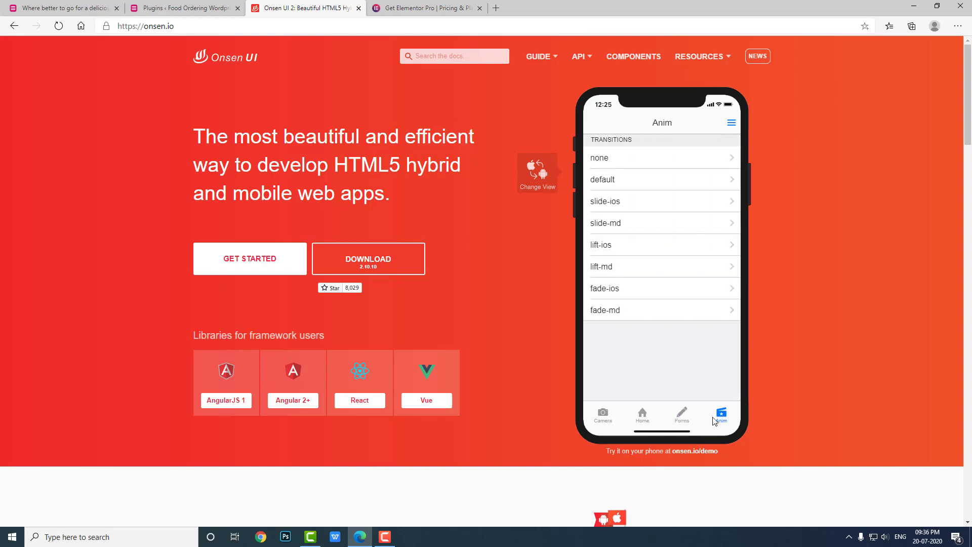
click(681, 416)
click(602, 416)
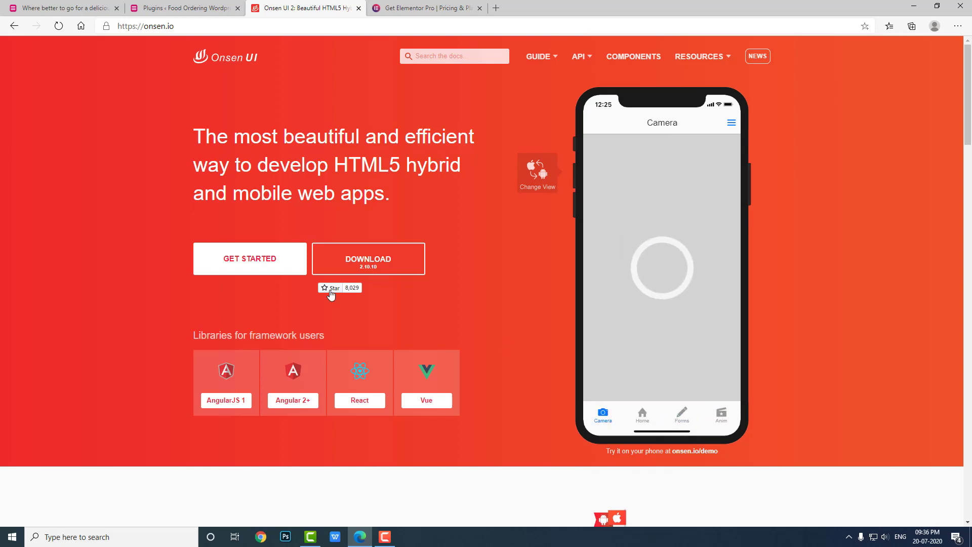
Return to the live post, check the mobile header at the top of the page and close the developer tools
click(161, 7)
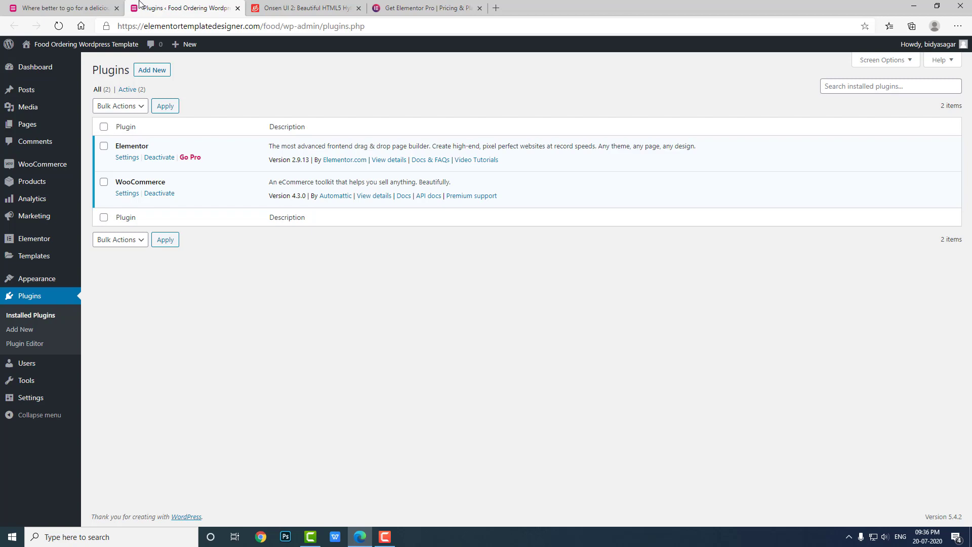
click(69, 8)
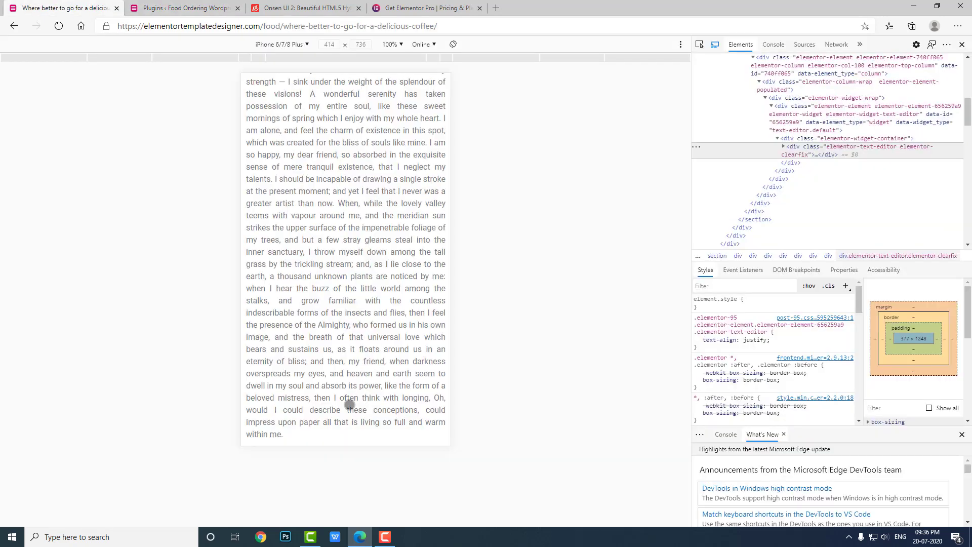
scroll(347, 284, up, 6)
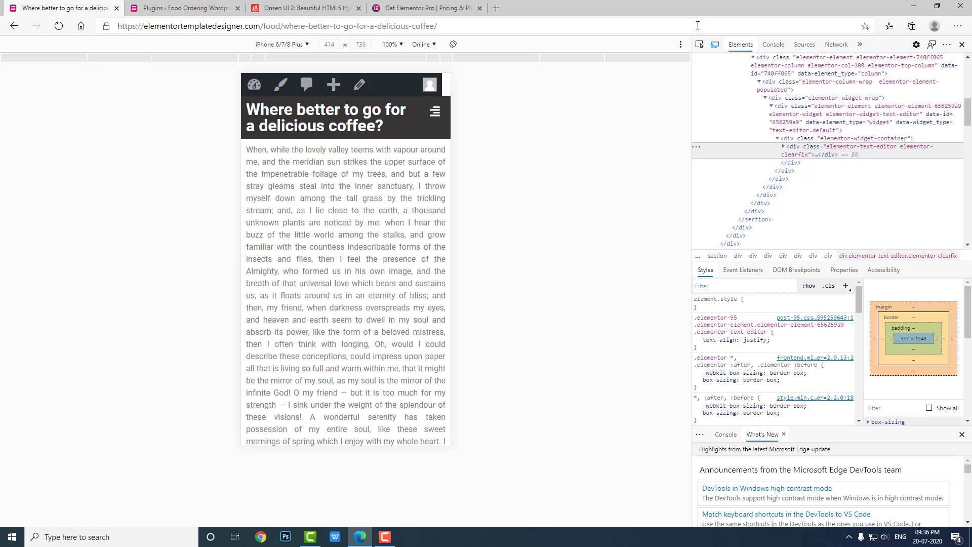
click(961, 44)
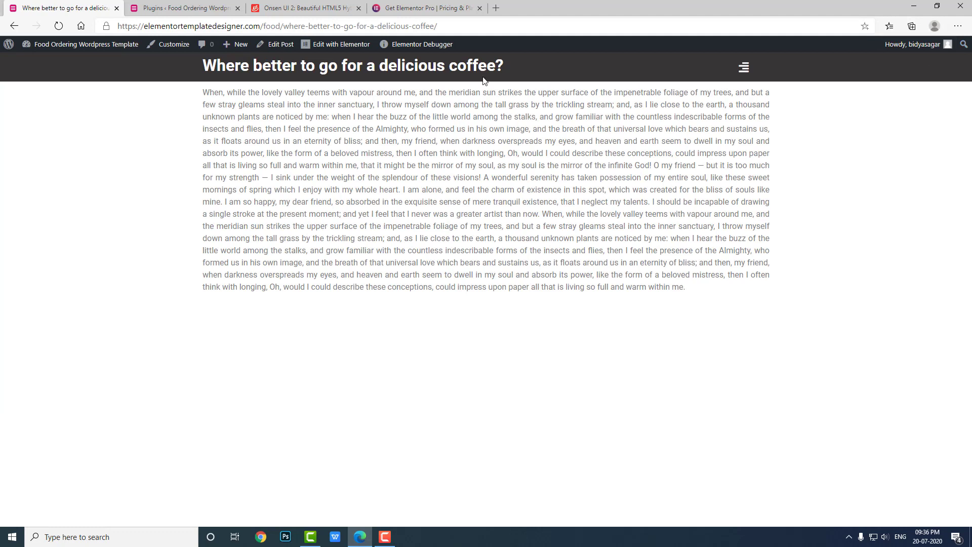
Open the Header template in Elementor and set the page title's typography to size 20 px and weight 500
mouse_move(340, 44)
click(325, 65)
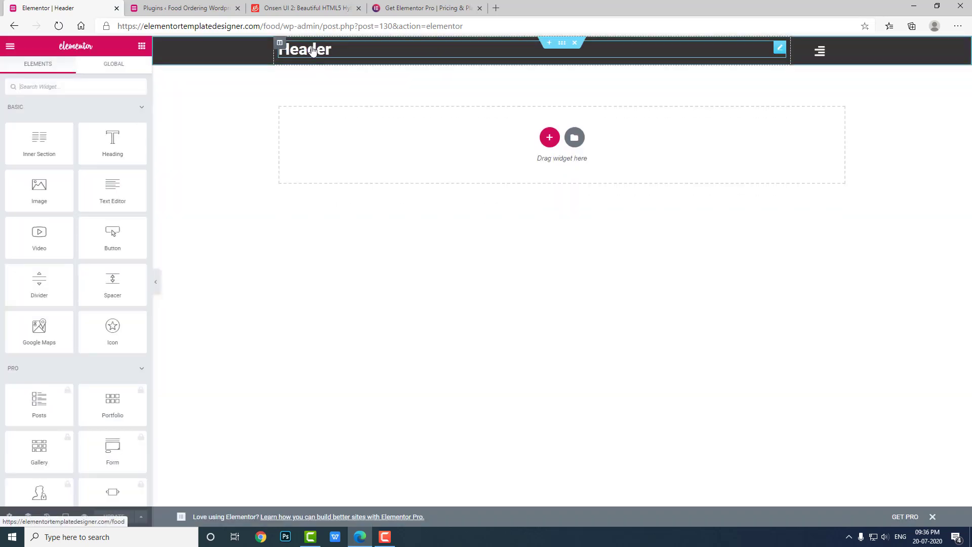
click(312, 51)
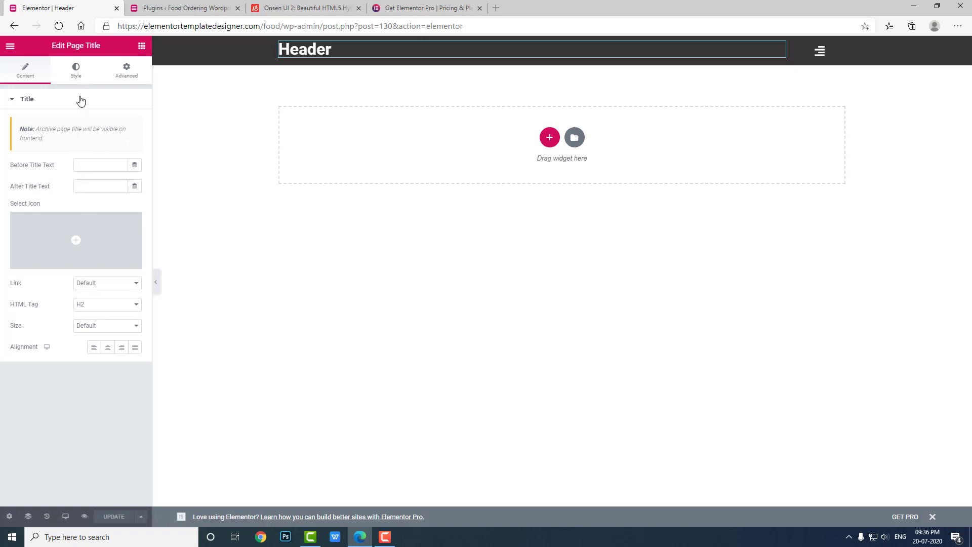
click(77, 70)
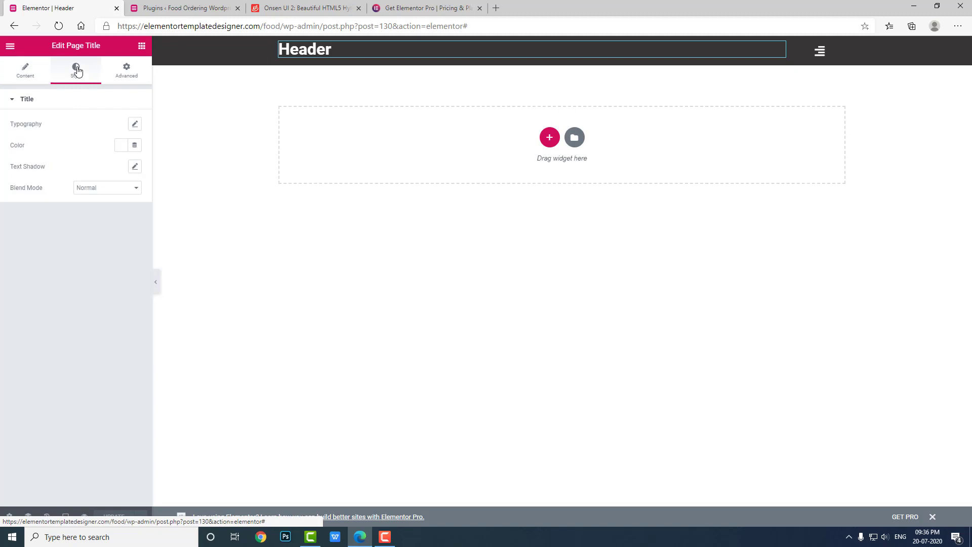
click(134, 126)
click(115, 189)
text(18)
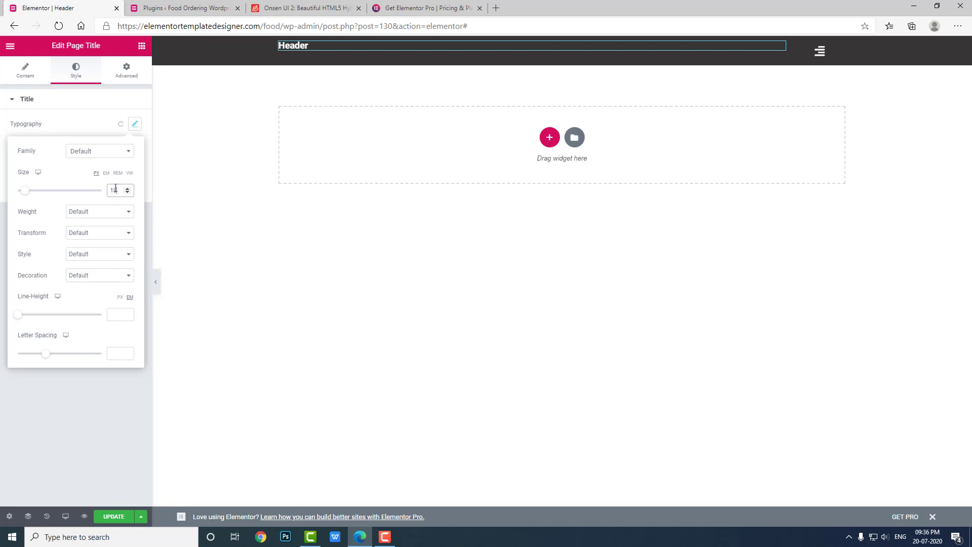
double_click(120, 191)
text(20)
click(97, 213)
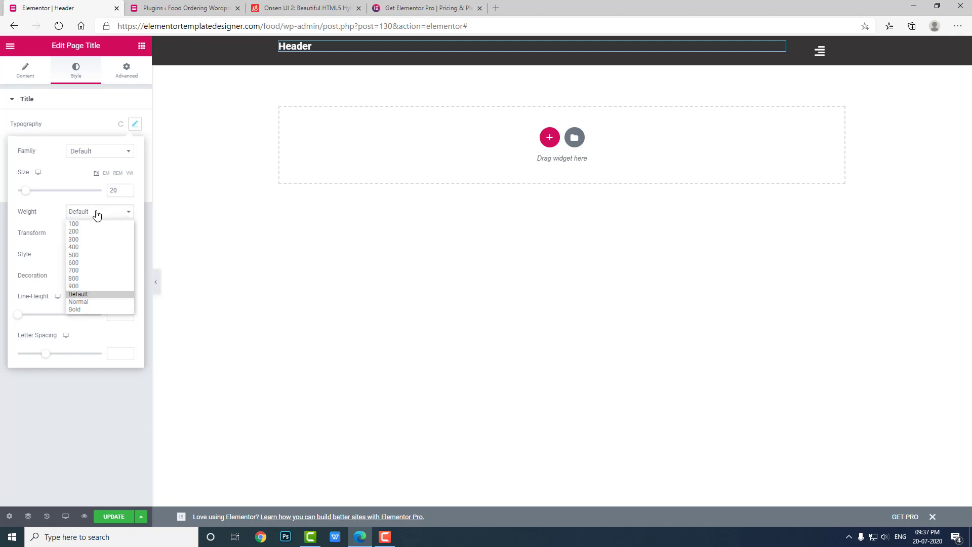
click(86, 255)
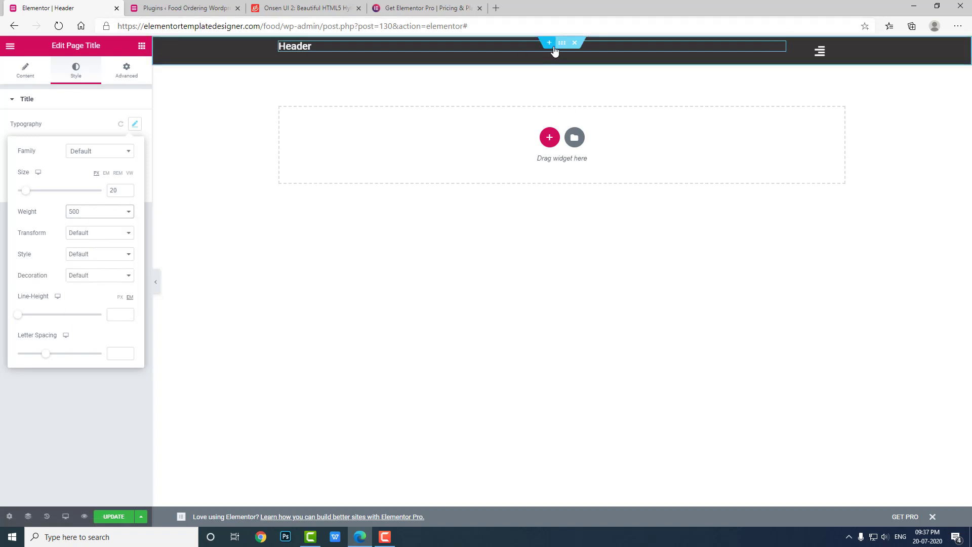
Set the header section's vertical alignment to Middle and update the template
click(563, 44)
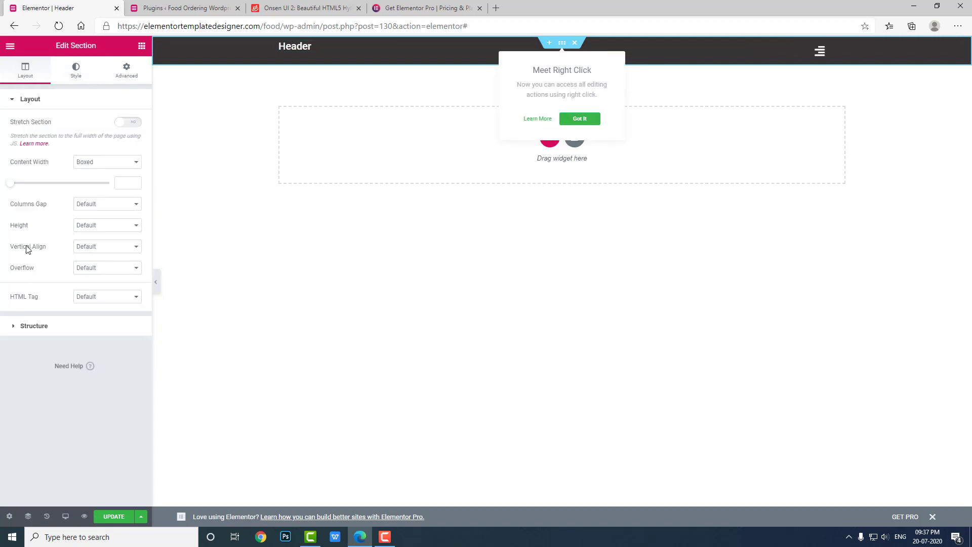
click(81, 247)
click(87, 275)
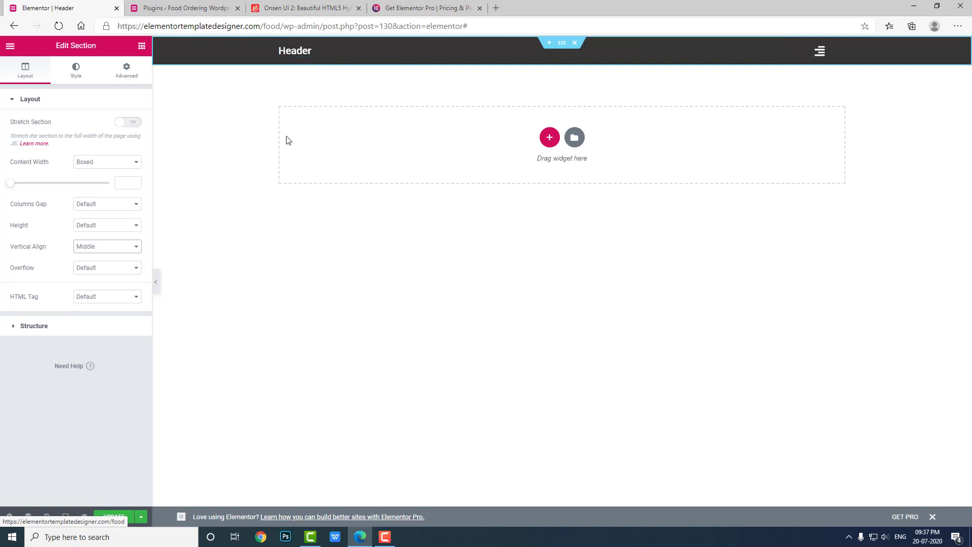
click(117, 516)
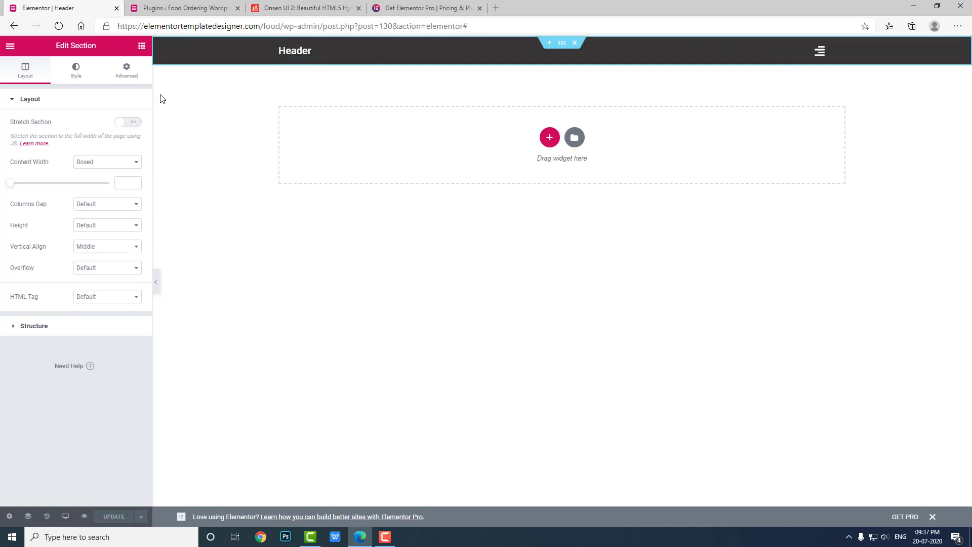
View the live post "Where better to go for a delicious coffee?" from the WordPress posts list and inspect it in the mobile device view
click(177, 8)
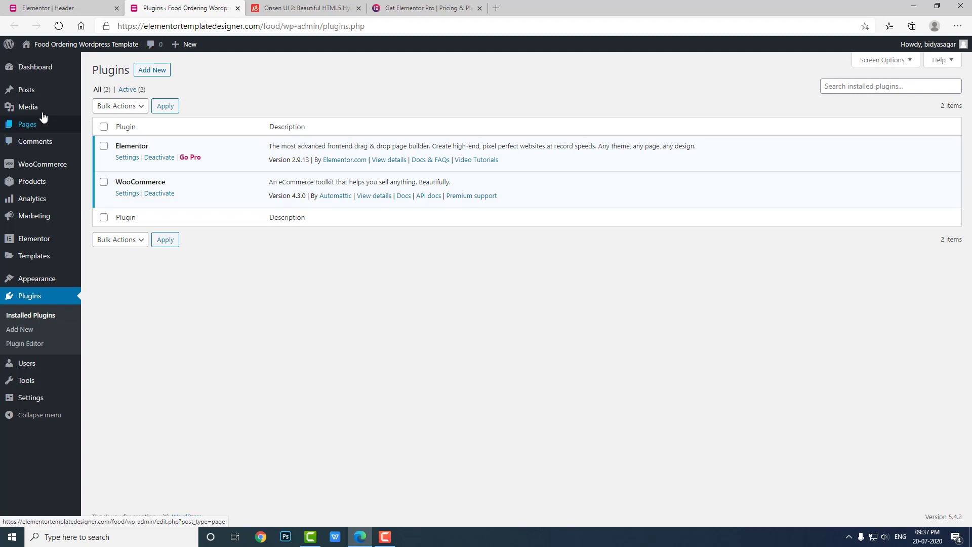
click(43, 96)
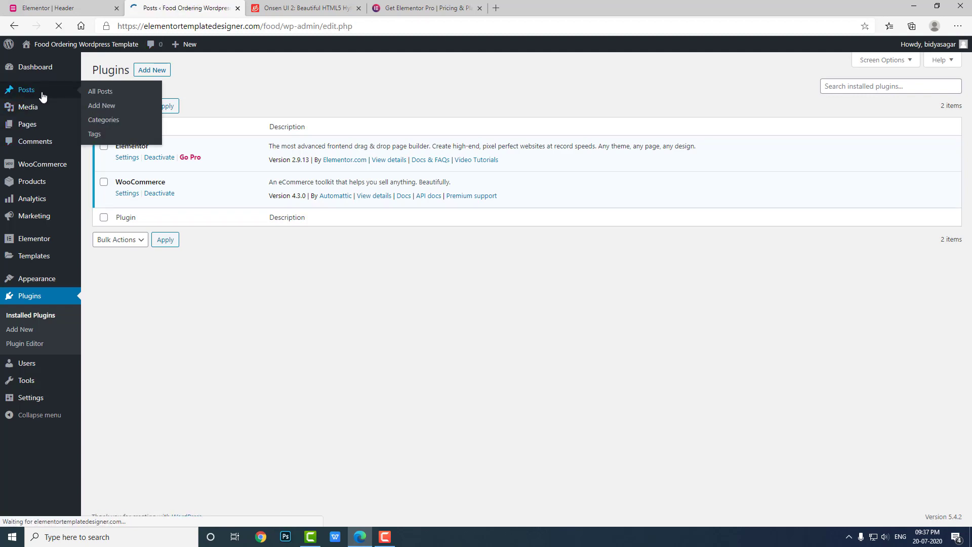
mouse_move(163, 158)
click(192, 158)
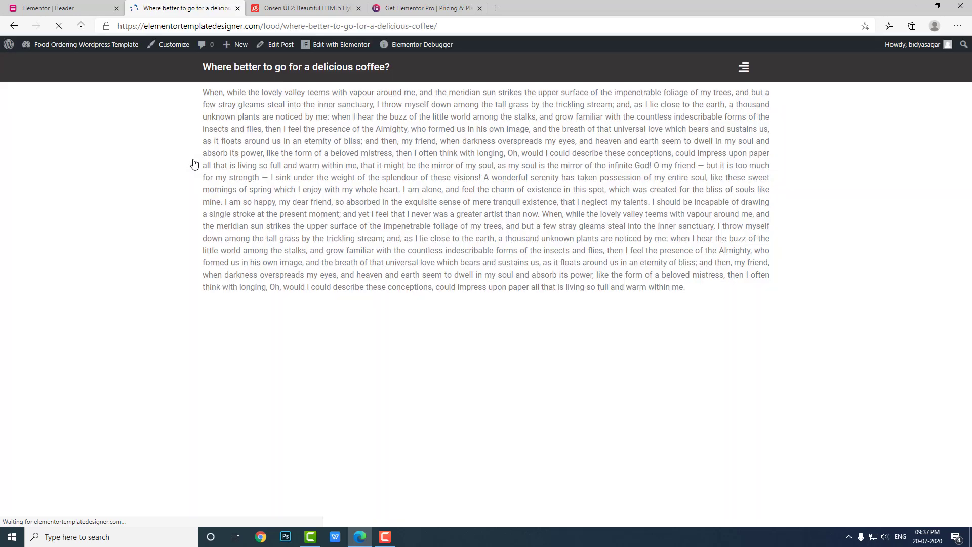
right_click(641, 142)
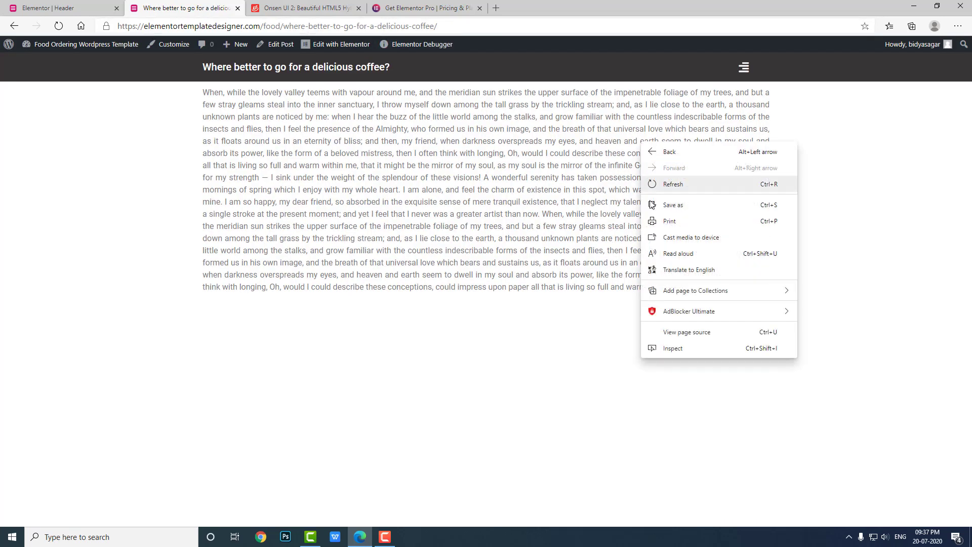
click(689, 355)
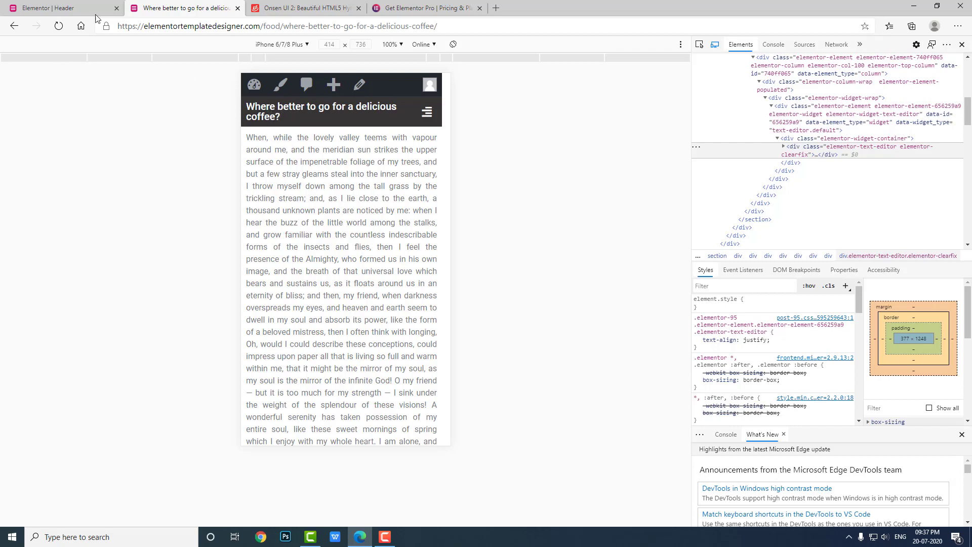
Test opening and closing the flyout menu twice in the iPhone 6/7/8 Plus view of the post
click(76, 8)
click(217, 5)
click(427, 111)
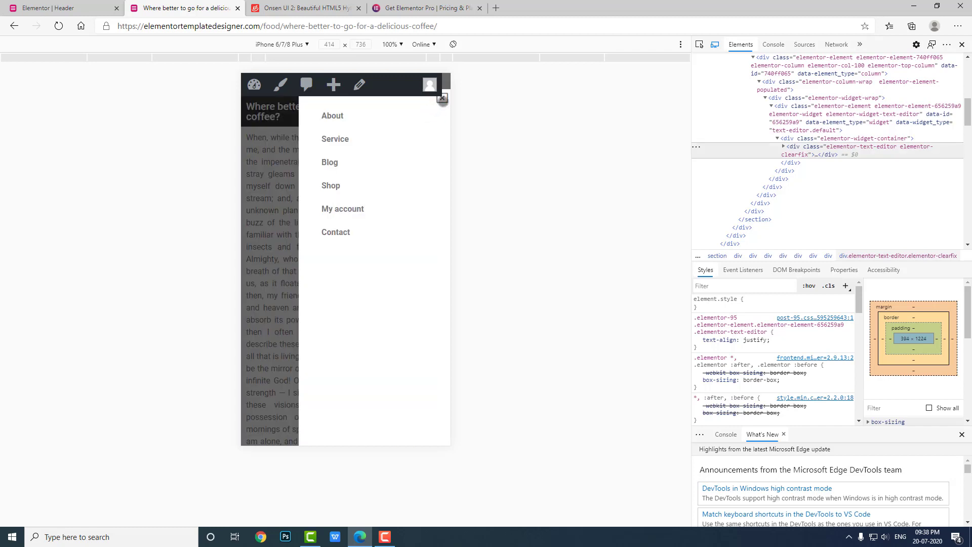
click(442, 98)
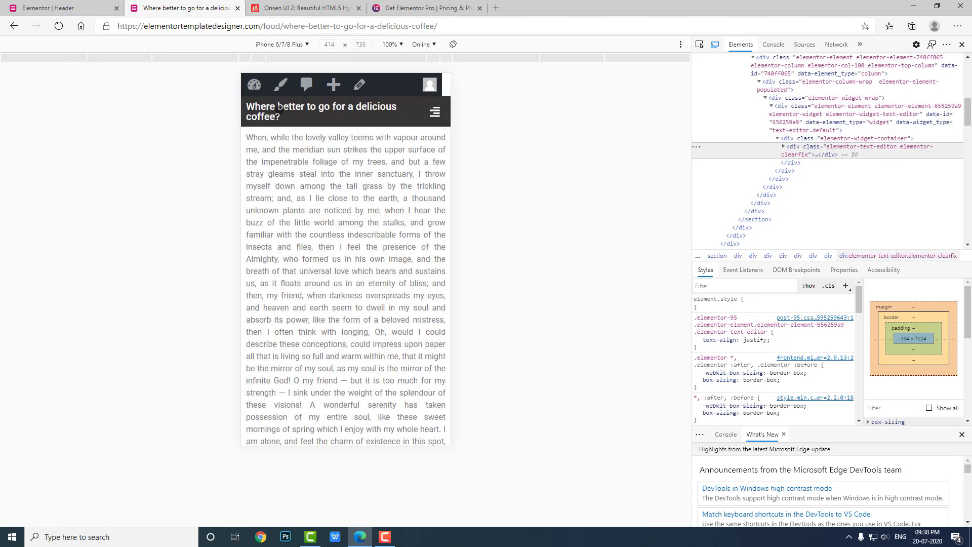
click(434, 112)
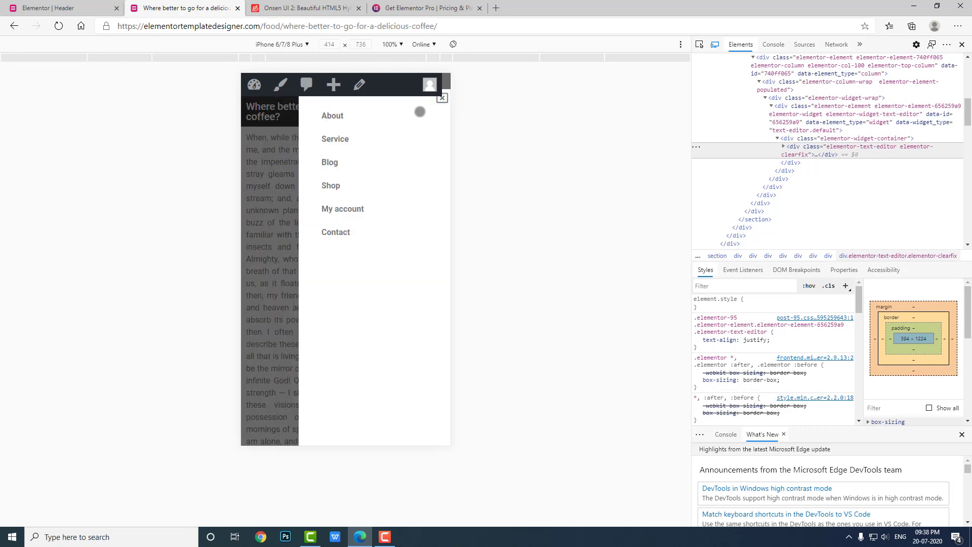
click(442, 97)
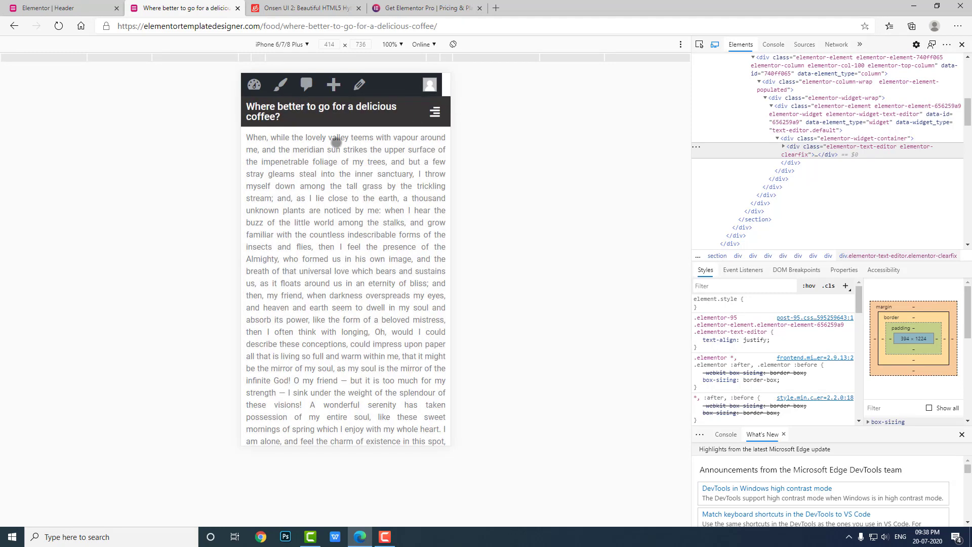